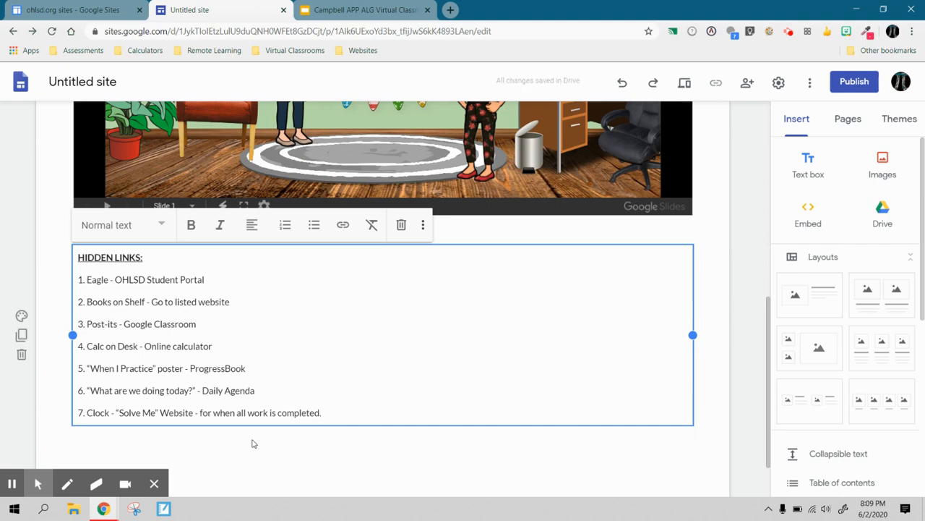
- Replace the final character of the hidden links list's last line with a period
key(BackSpace)
text(.)
click(225, 446)
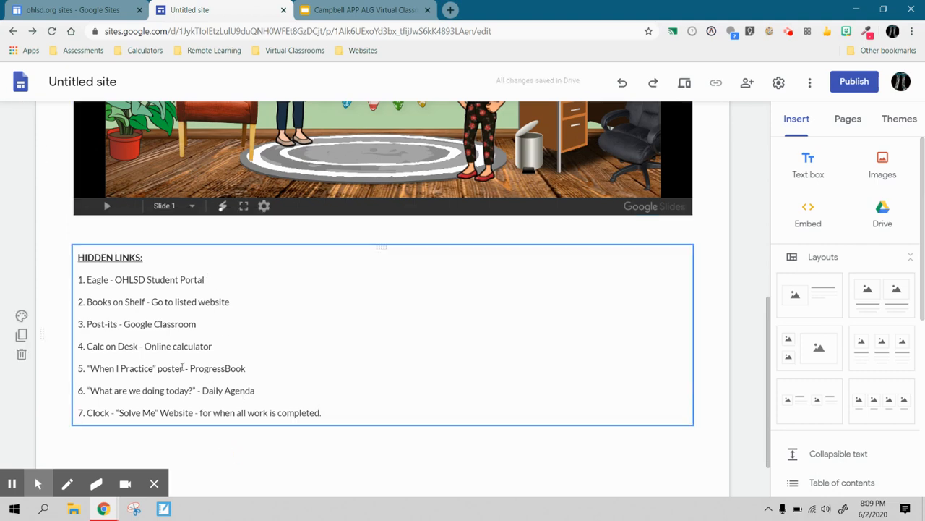
- Insert the OPEN HOUSE Syllabus App Alg document from Drive below the hidden links, found by searching for syllabus
scroll(181, 366, up, 6)
scroll(181, 367, down, 5)
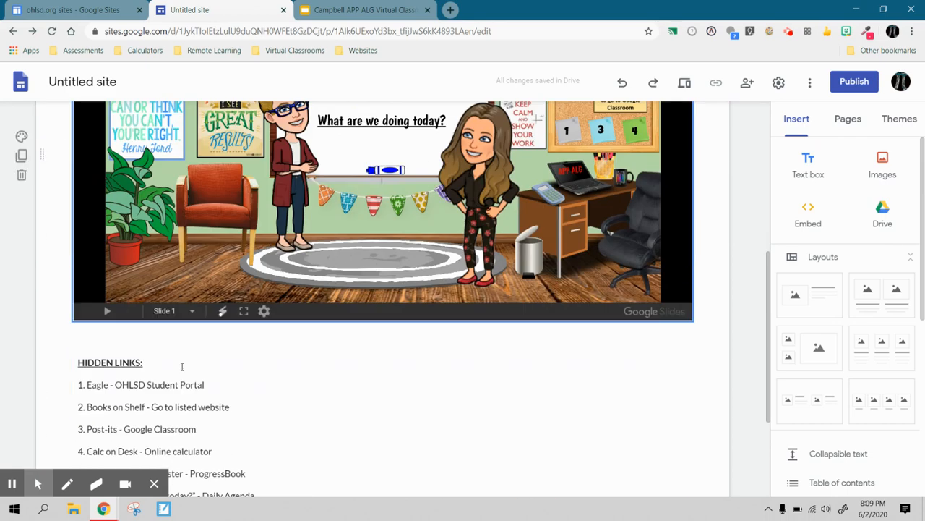
scroll(182, 367, down, 3)
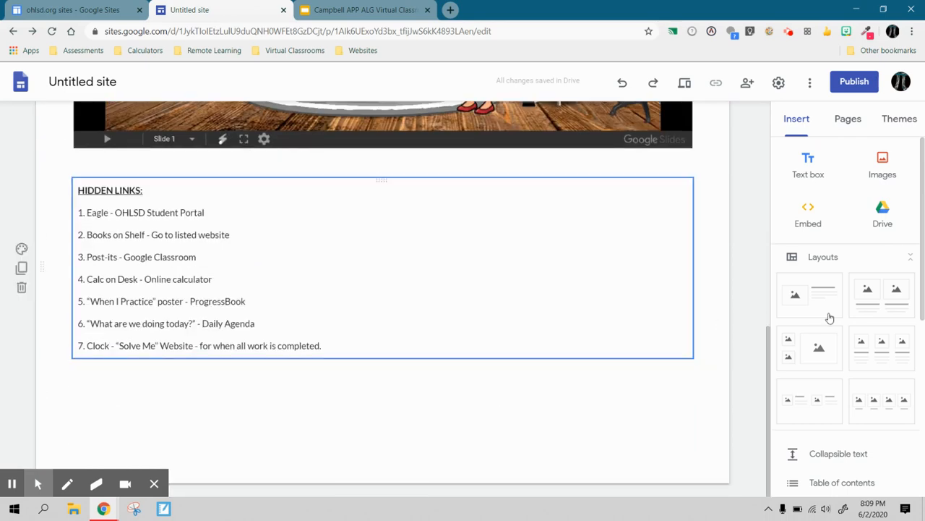
click(883, 216)
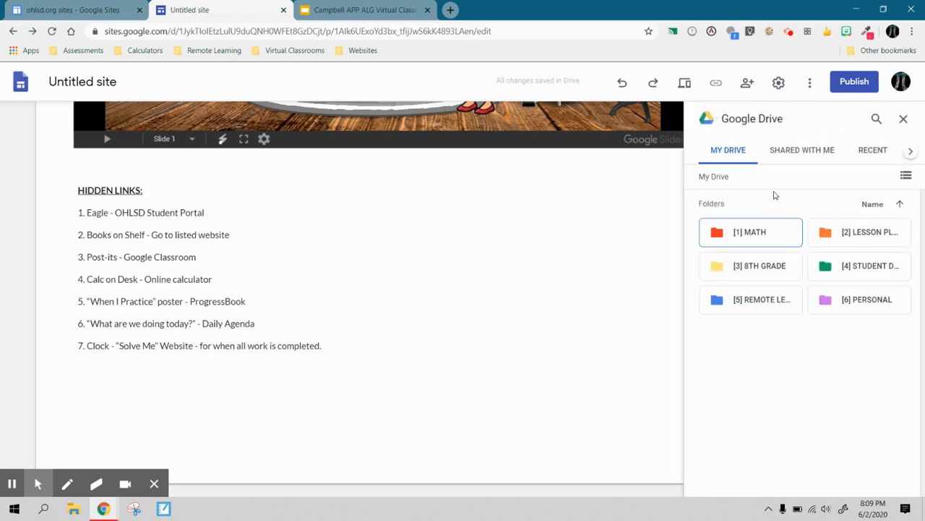
click(877, 118)
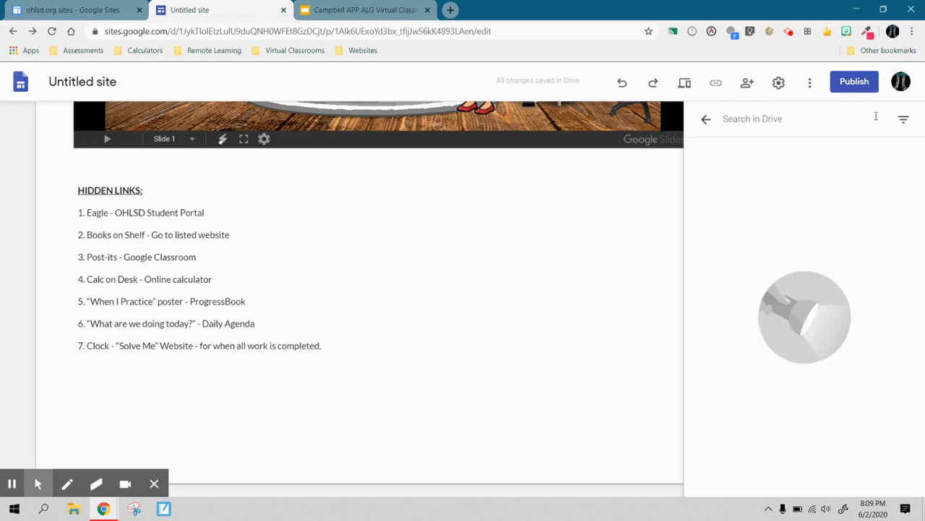
text(syllabus)
key(Return)
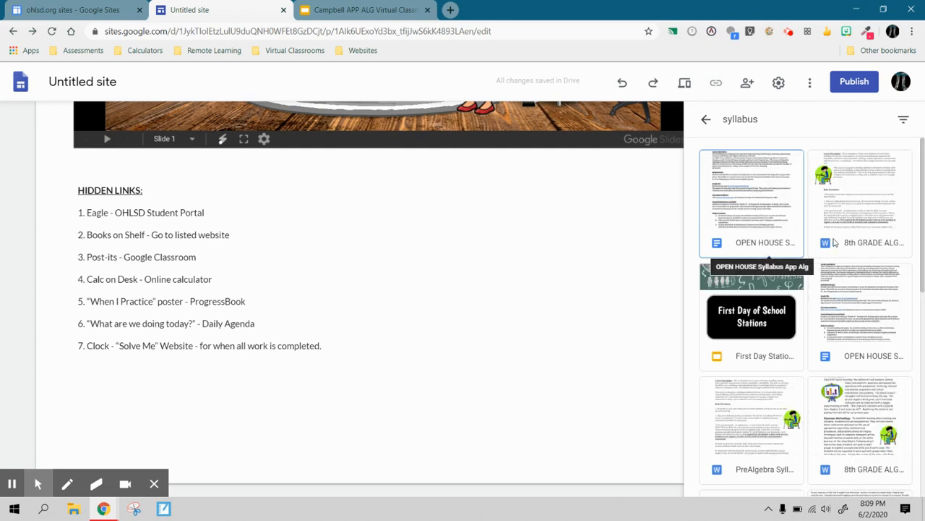
click(739, 232)
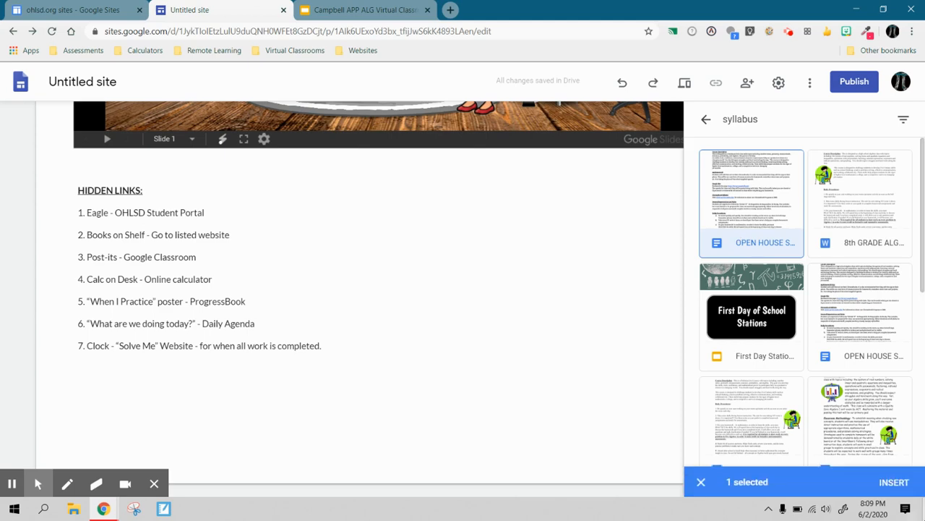
click(897, 482)
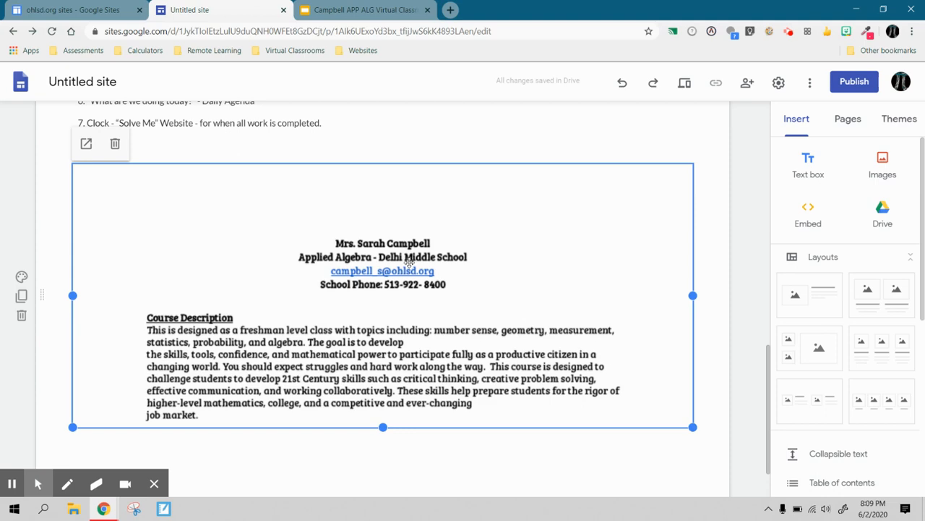
- Delete the inserted syllabus document from the page
scroll(421, 329, down, 1)
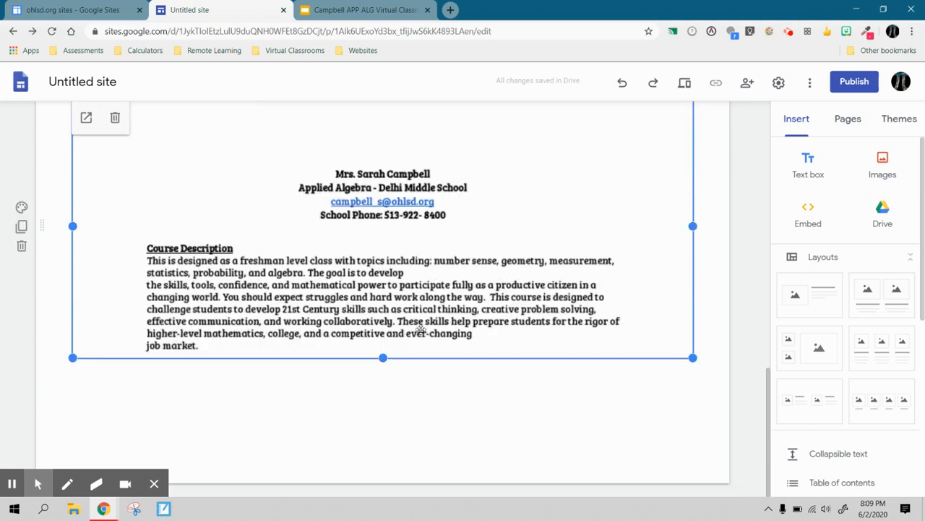
scroll(422, 329, up, 2)
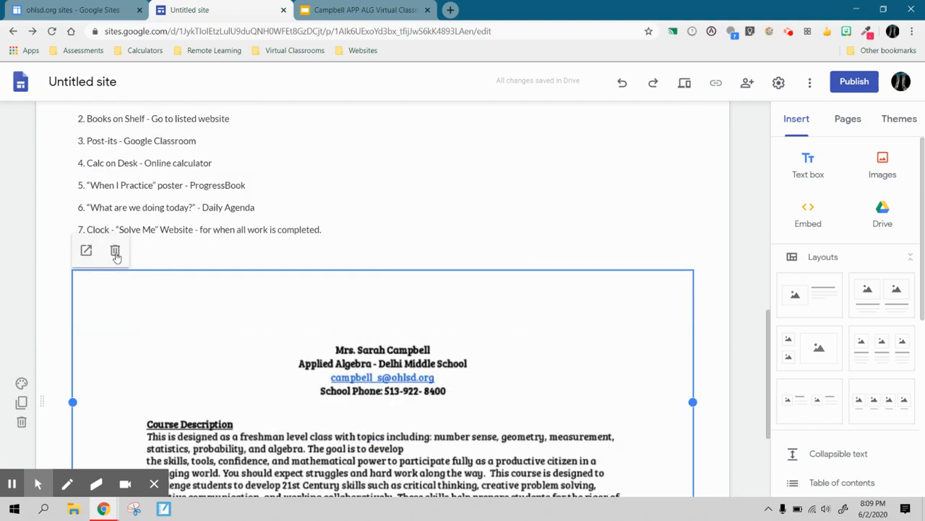
click(115, 251)
click(214, 442)
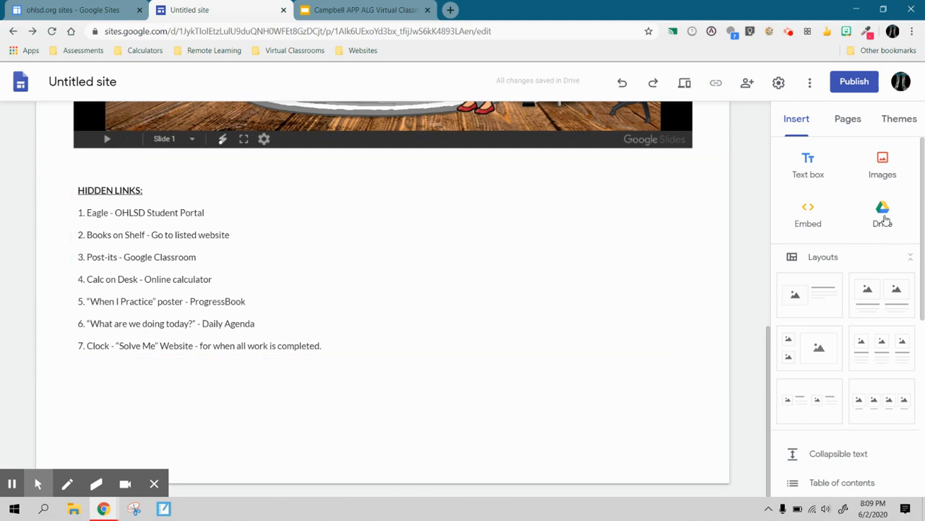
- Start inserting a button named Applied Algebra Syllabus and open its Link field
scroll(847, 331, down, 4)
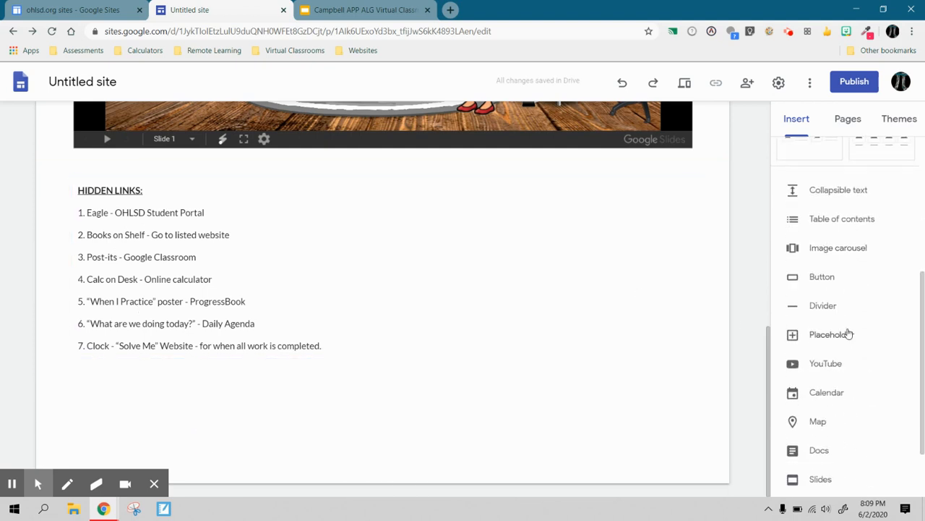
scroll(850, 334, down, 1)
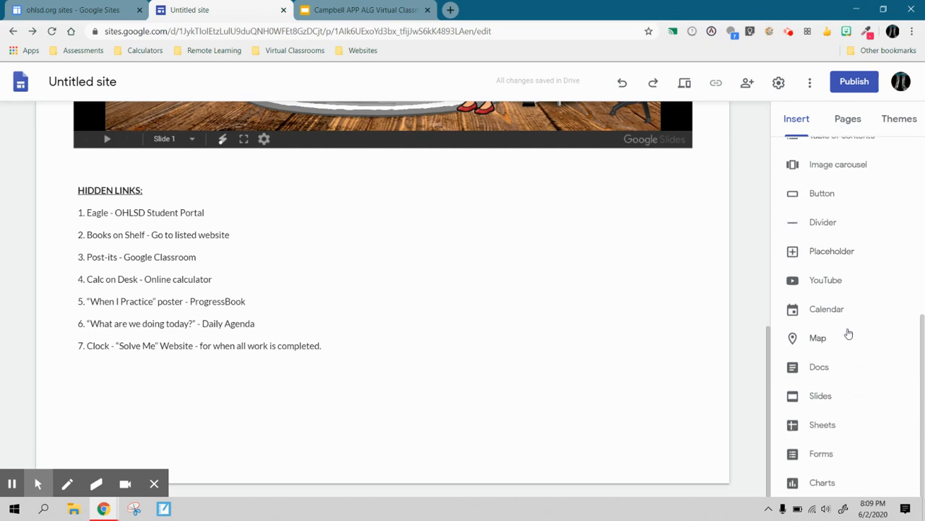
scroll(849, 333, up, 2)
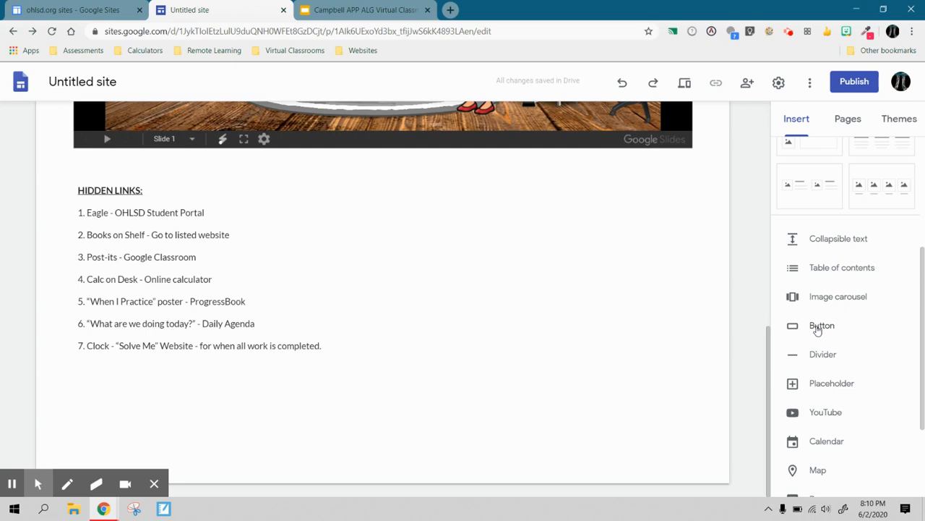
click(818, 330)
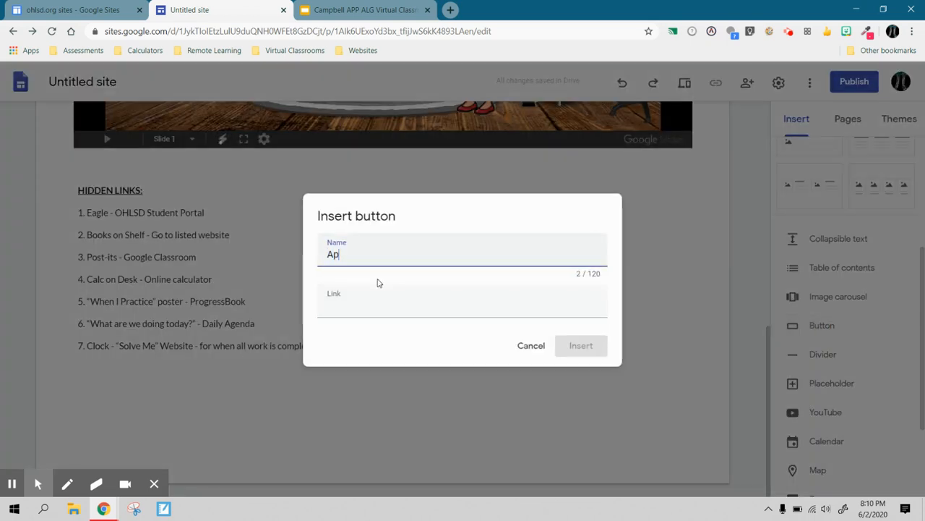
text(Applied Algebra Syllabus)
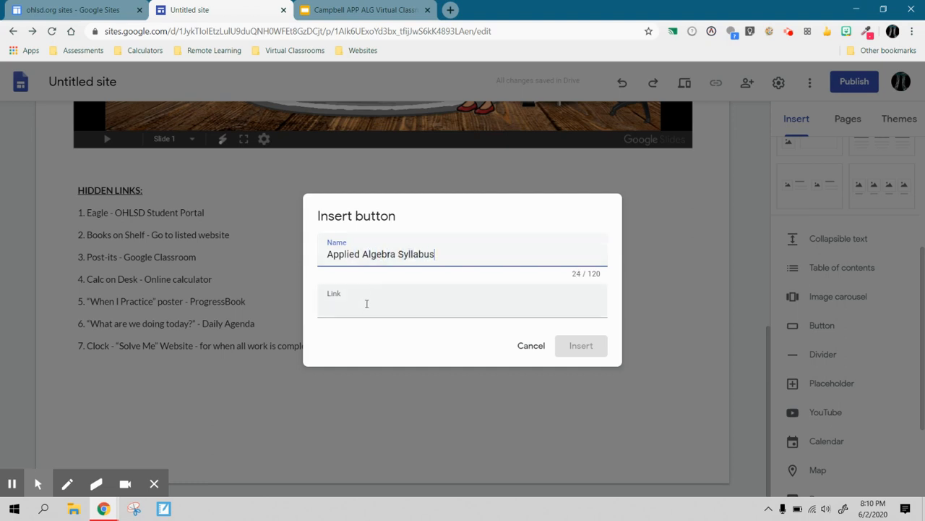
click(366, 305)
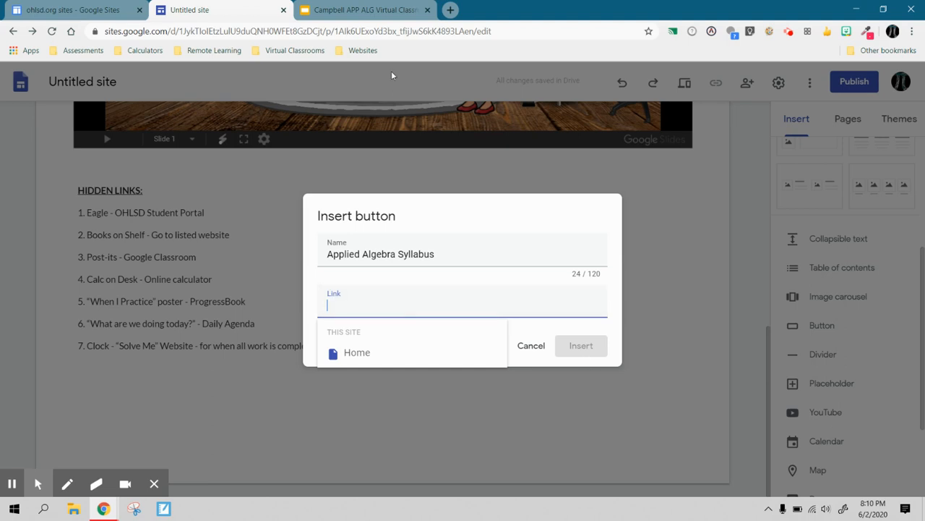
- Switch to the third browser tab and open My Drive in it
click(400, 16)
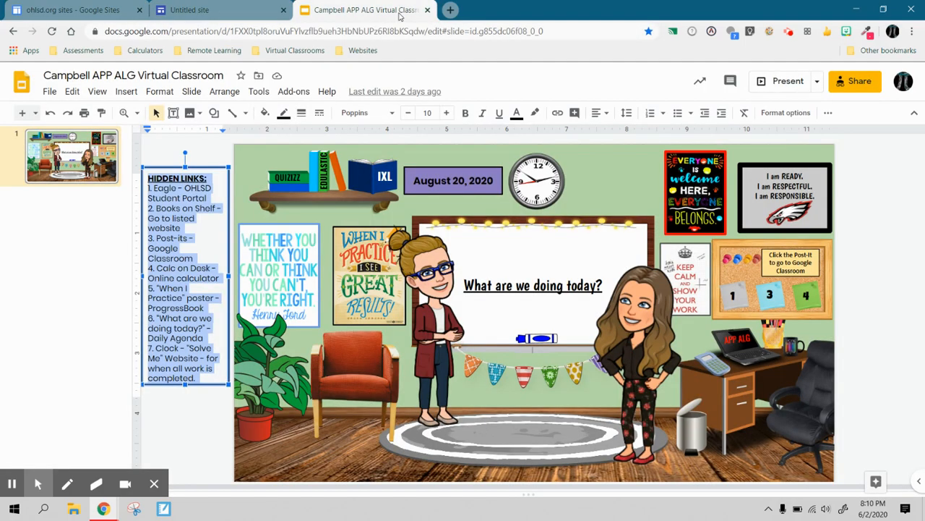
click(13, 31)
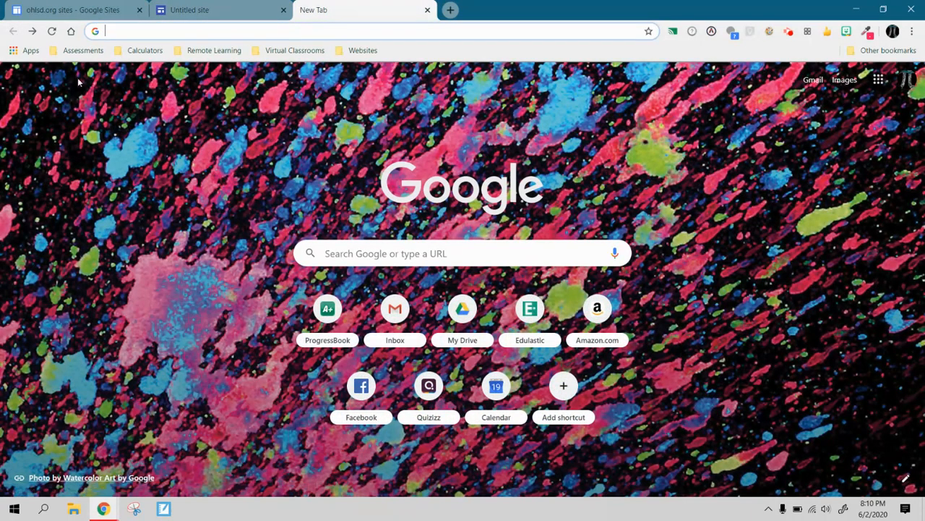
click(27, 50)
click(302, 176)
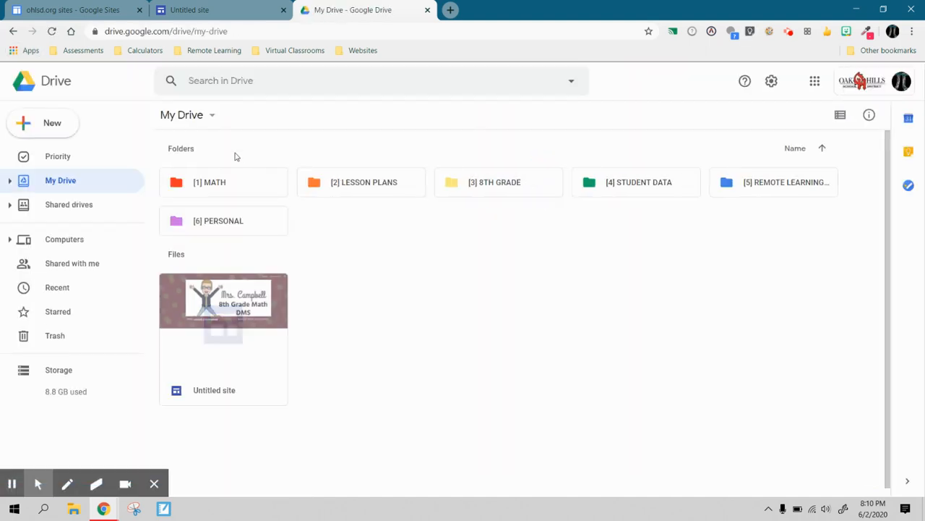
- Browse the [1] MATH and APP ALGEBRA folders for the syllabus, returning to My Drive
click(231, 184)
double_click(231, 183)
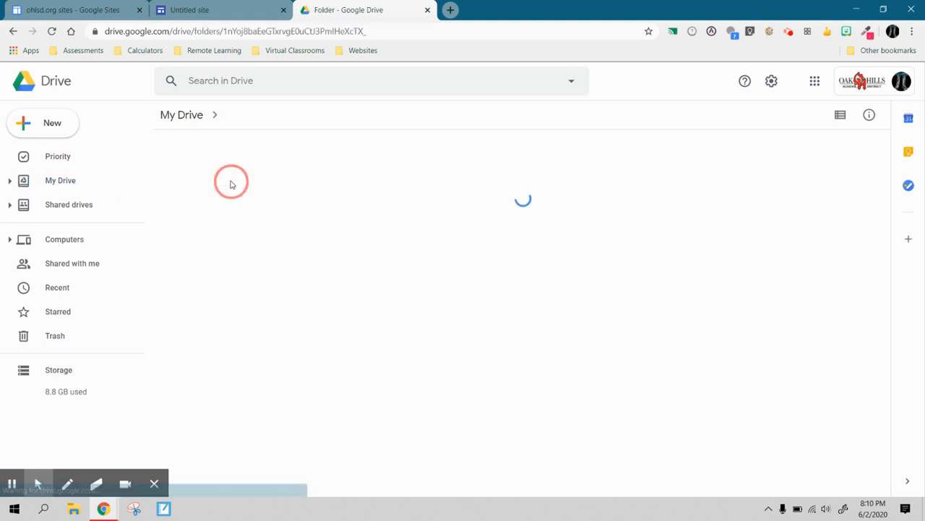
double_click(253, 185)
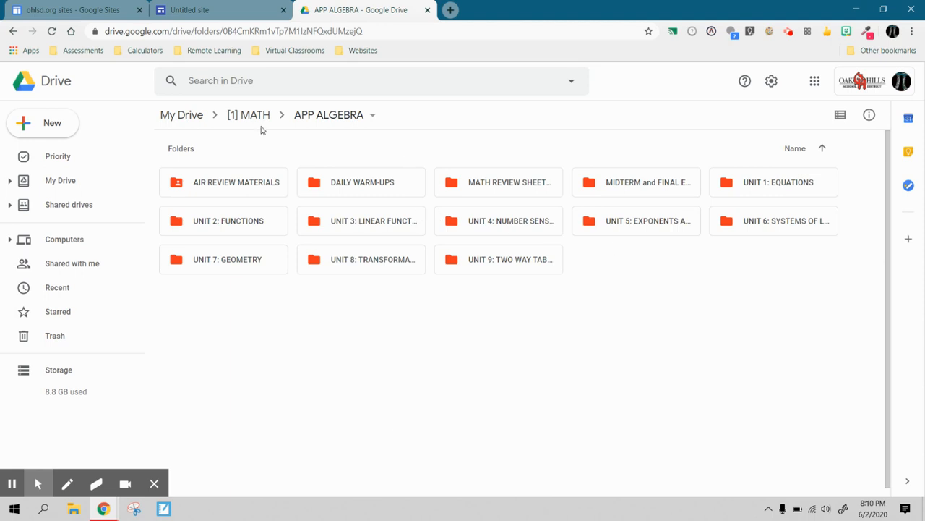
click(239, 116)
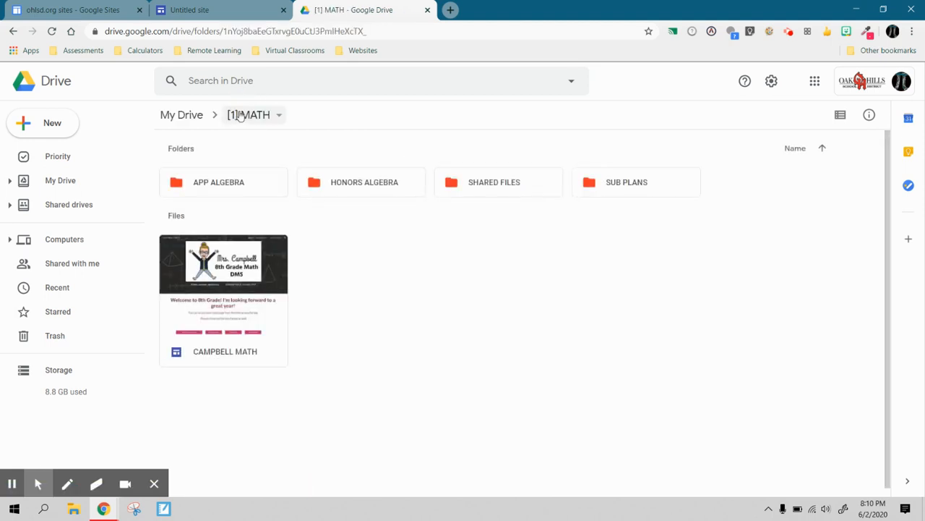
click(182, 114)
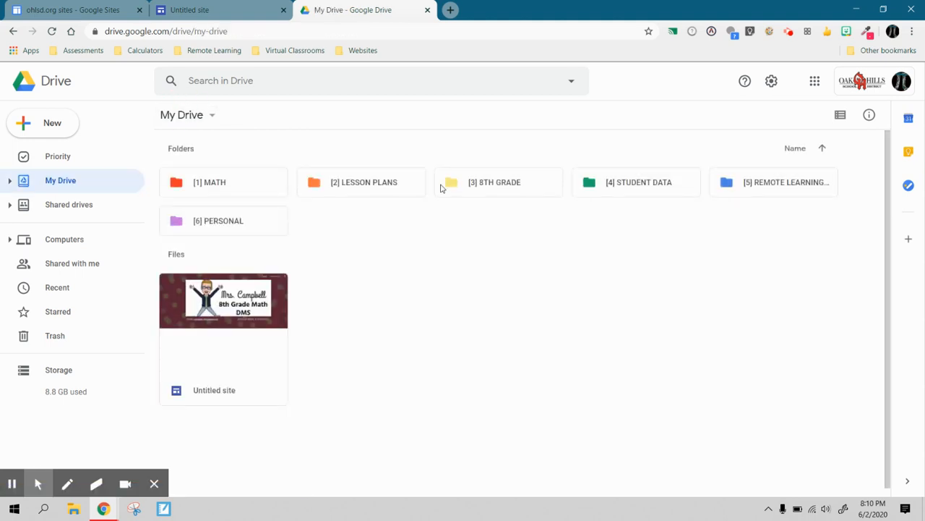
- Search Drive for beginning of y and open the BEGINNING OF YEAR folder
click(389, 87)
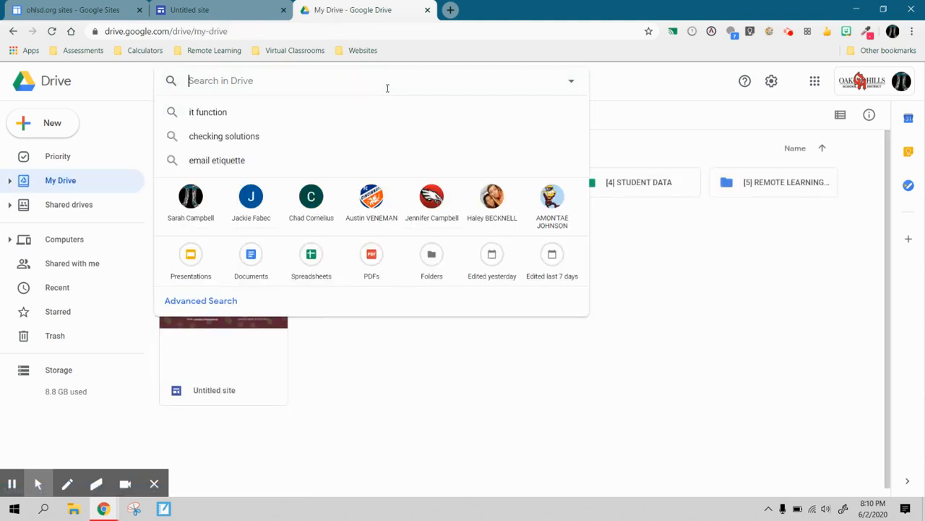
click(654, 284)
click(292, 80)
text(beg)
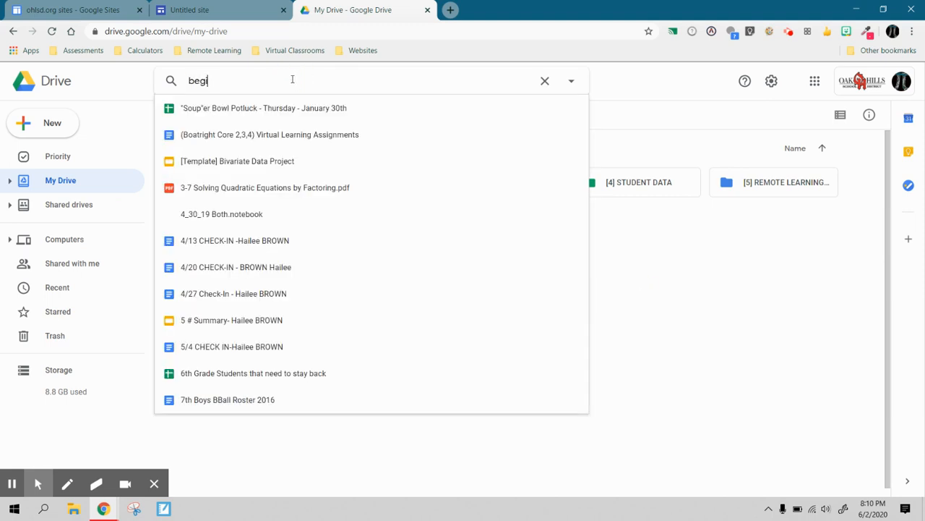
text(innin)
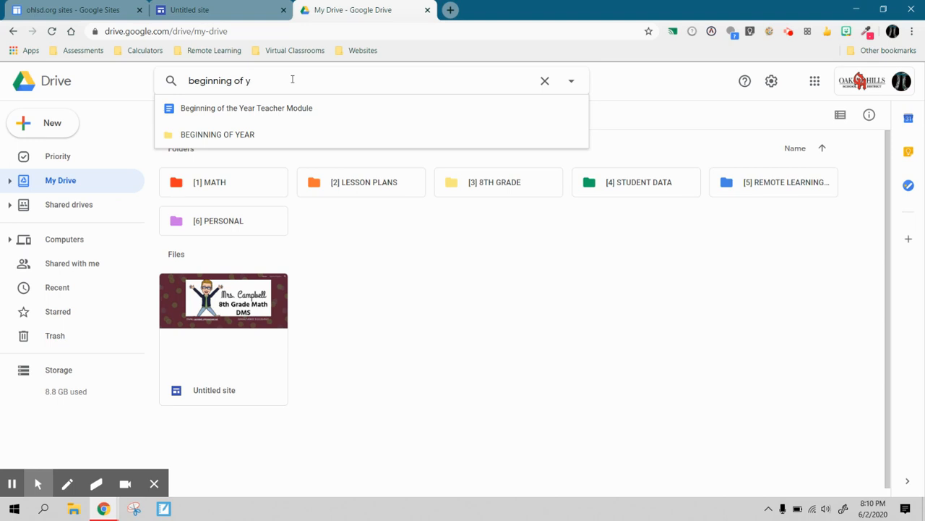
text(g of y)
click(234, 135)
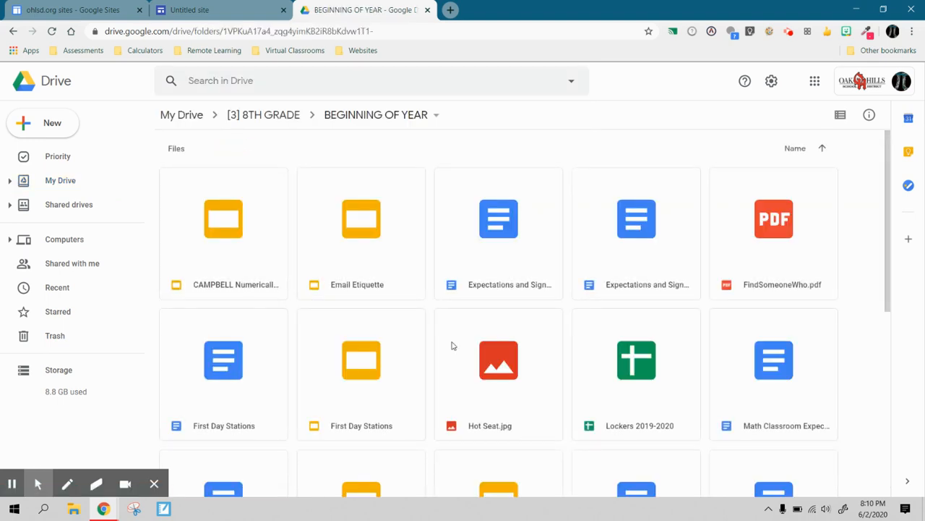
- Copy the sharing link of the first Expectations and Sign… document
click(507, 231)
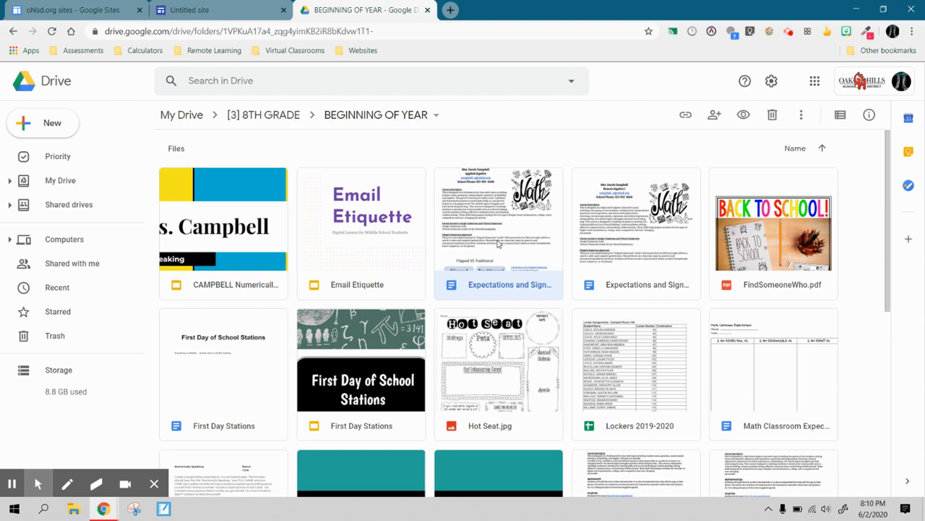
right_click(498, 242)
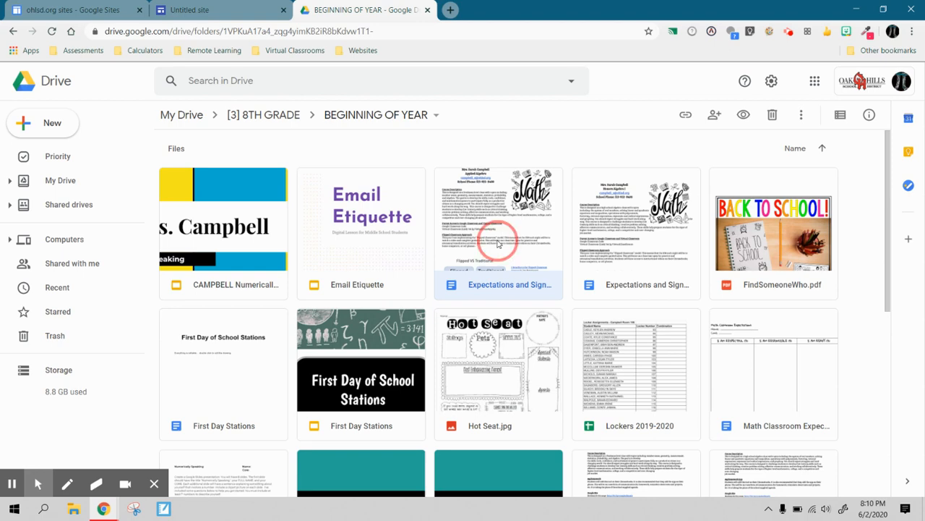
click(514, 263)
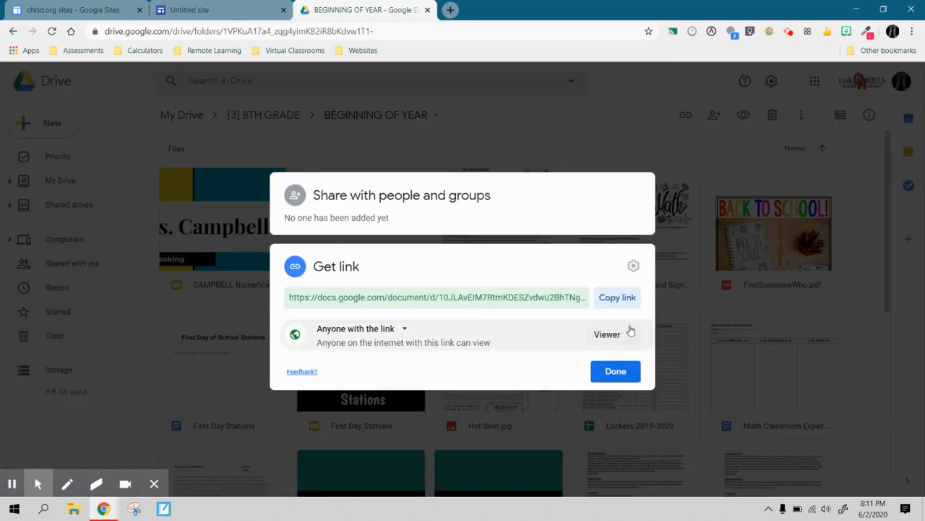
click(616, 301)
- Return to the site, paste the copied link into the button's Link field and insert the Applied Algebra Syllabus button
click(190, 10)
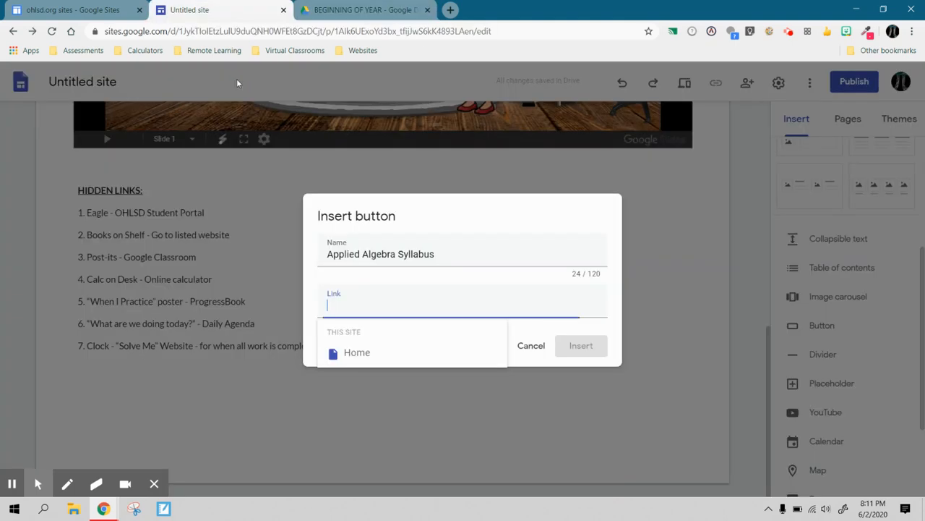
key(ctrl+v)
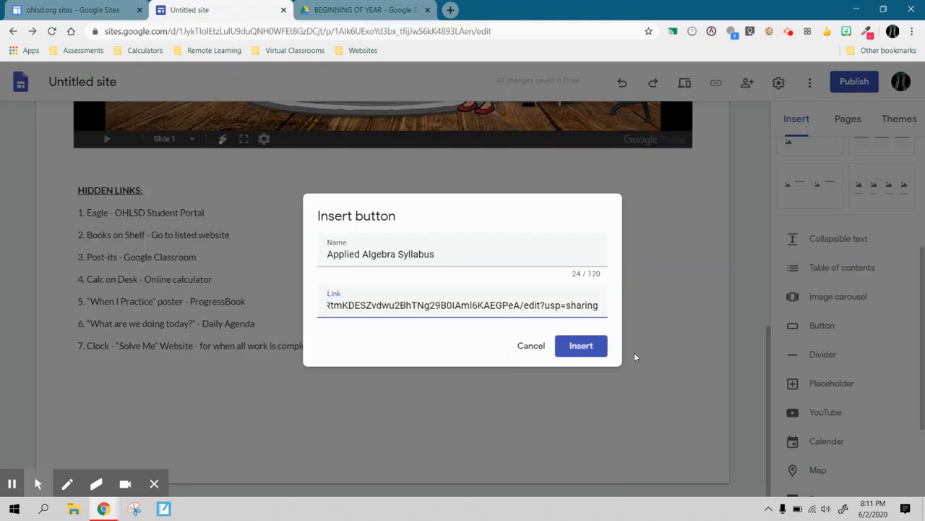
click(583, 347)
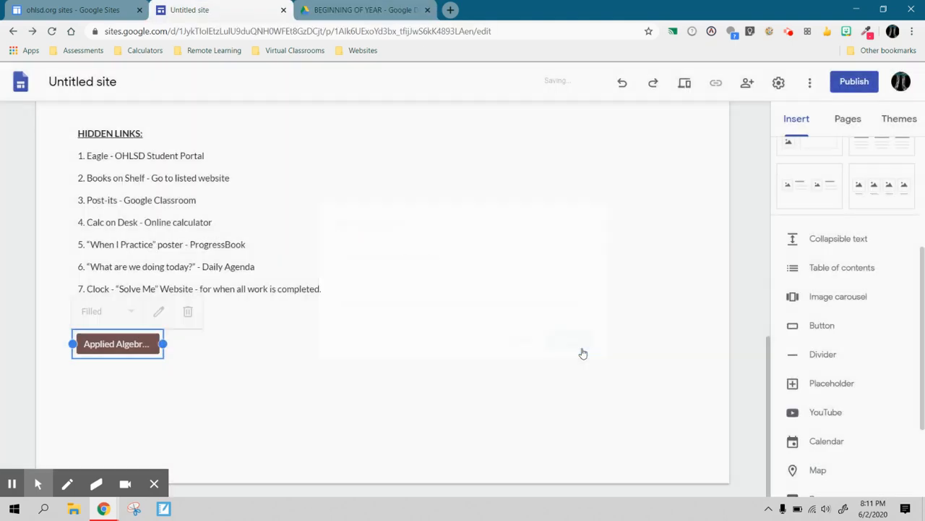
click(152, 392)
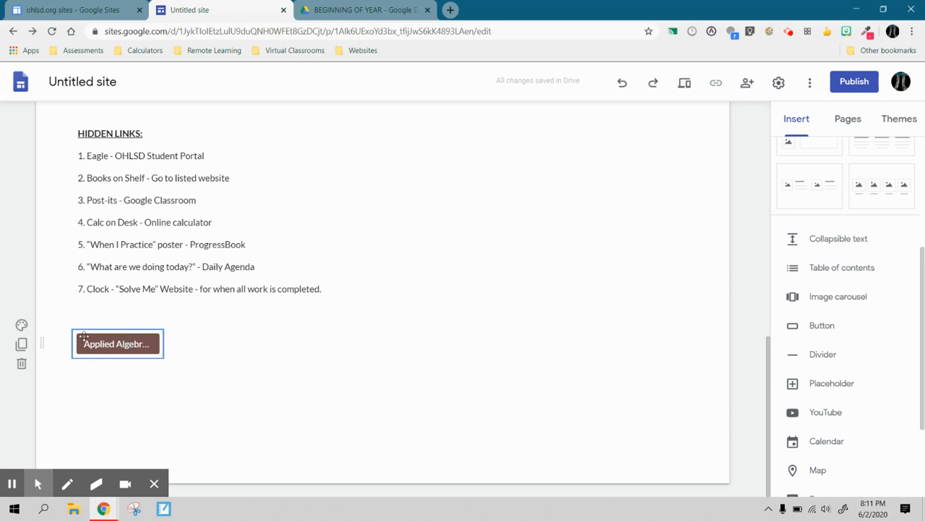
click(22, 326)
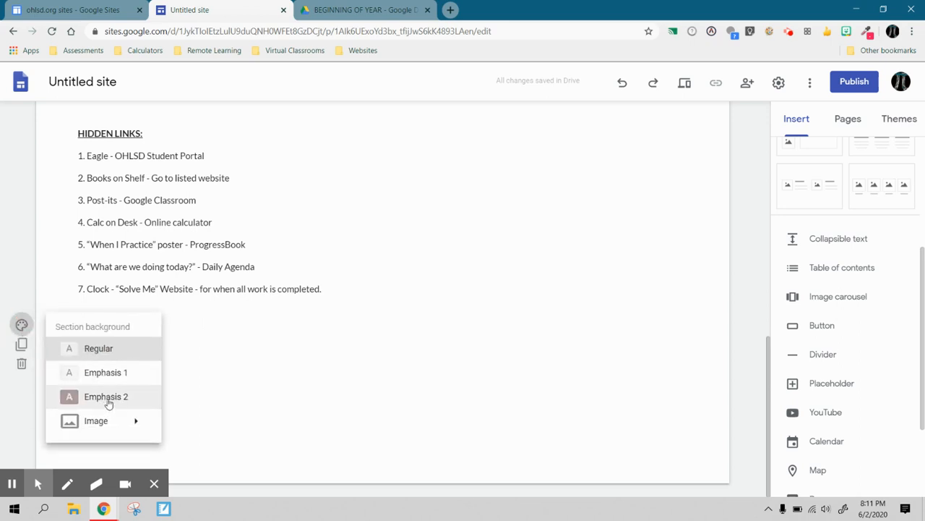
click(266, 338)
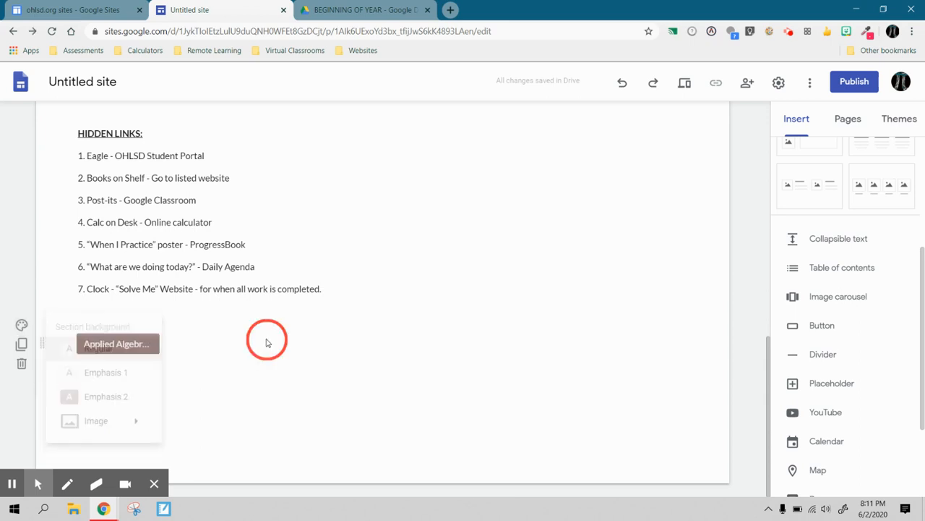
click(124, 342)
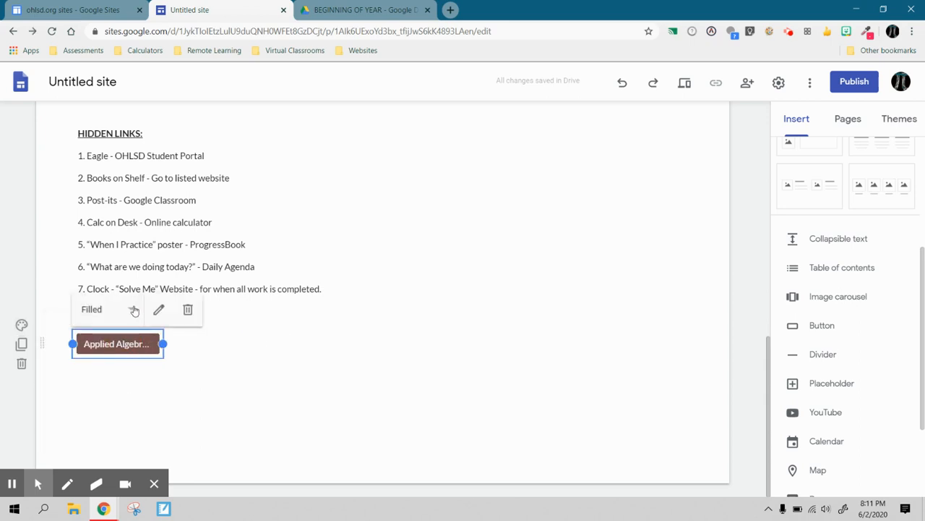
click(132, 309)
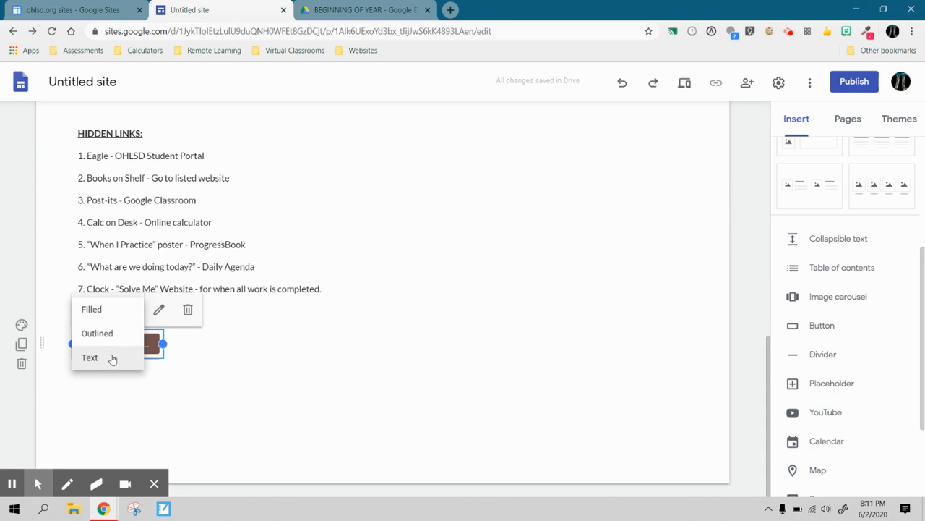
click(121, 308)
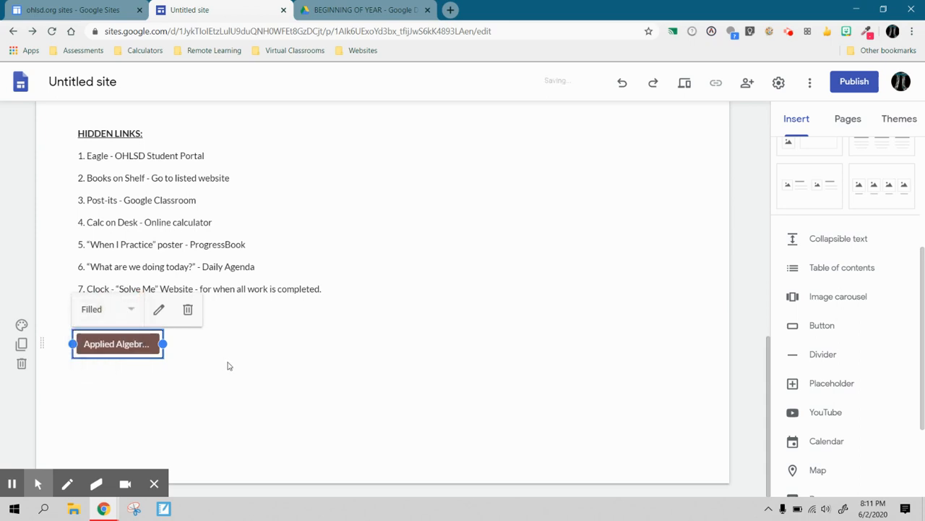
click(228, 366)
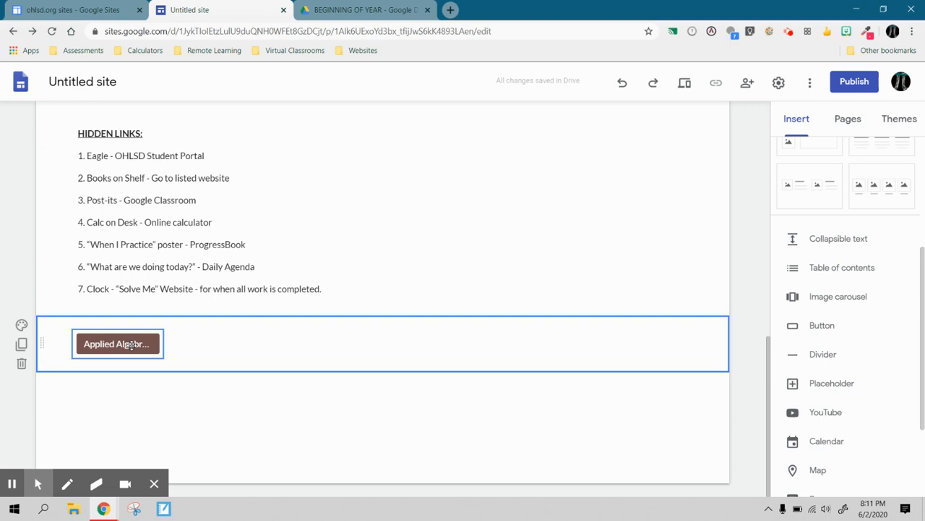
- Rename the syllabus button to Syllabus
click(133, 344)
click(159, 309)
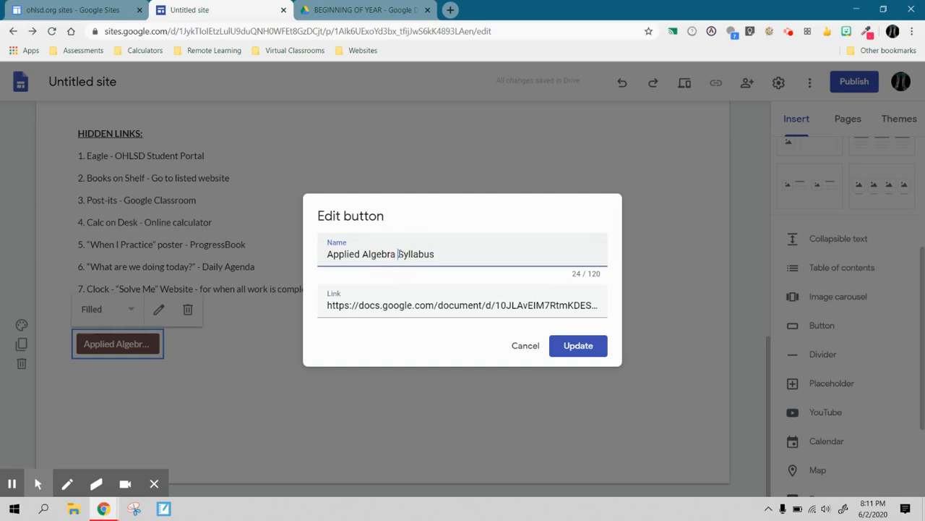
key(BackSpace)
key(BackSpace)
key(BackSpace)
key(BackSpace)
key(BackSpace)
key(BackSpace)
key(BackSpace)
key(BackSpace)
key(BackSpace)
key(BackSpace)
key(BackSpace)
key(BackSpace)
key(BackSpace)
key(BackSpace)
key(BackSpace)
key(BackSpace)
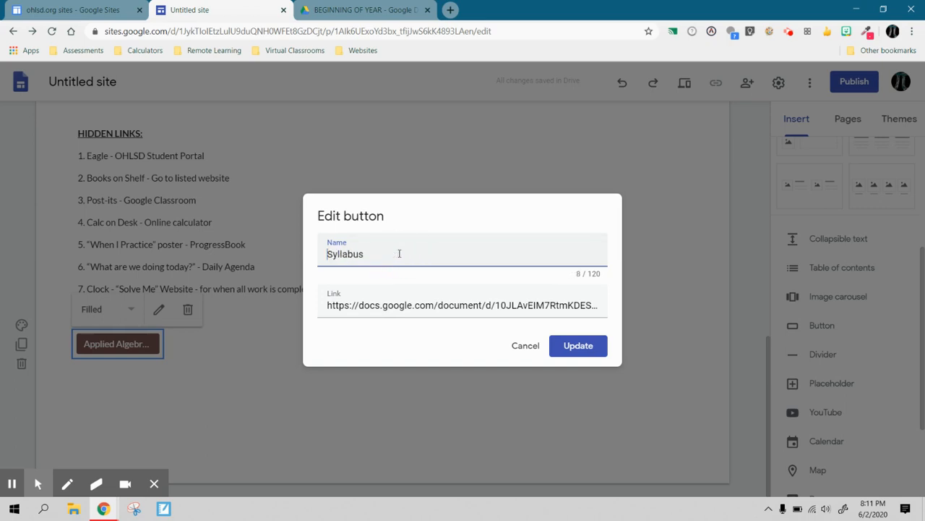
click(562, 351)
right_click(229, 423)
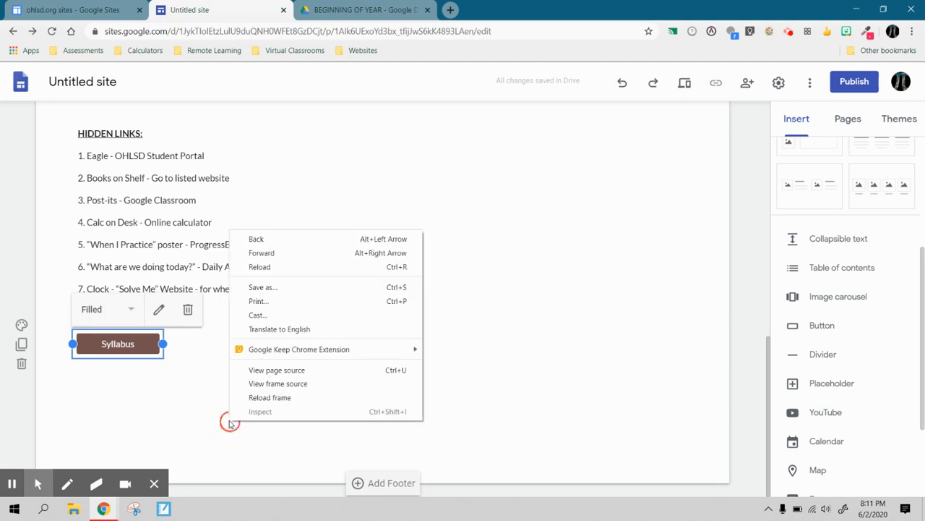
click(184, 386)
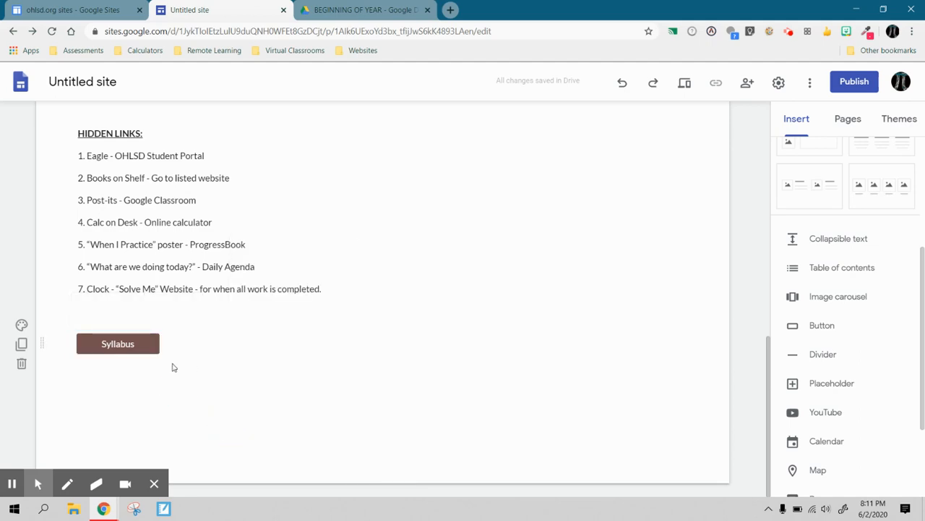
- Add a new site page named Honors Algebra
scroll(294, 367, up, 10)
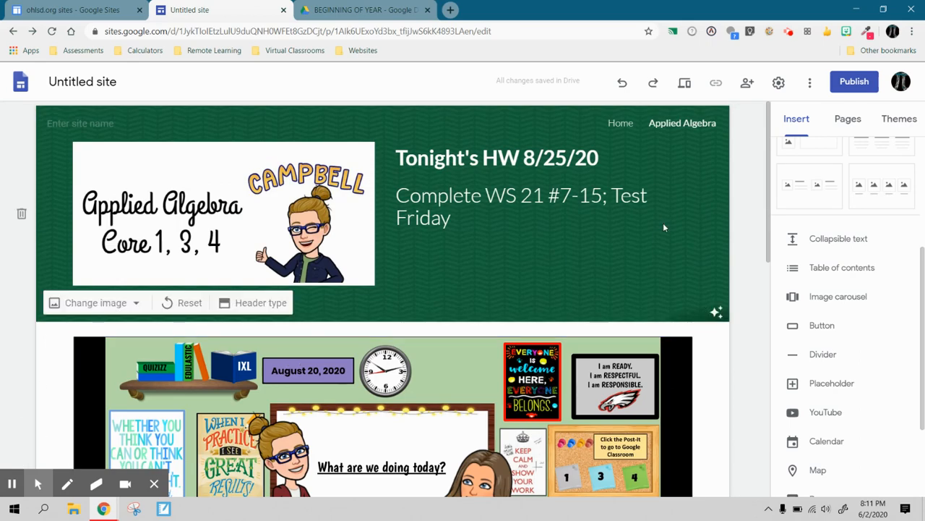
click(848, 119)
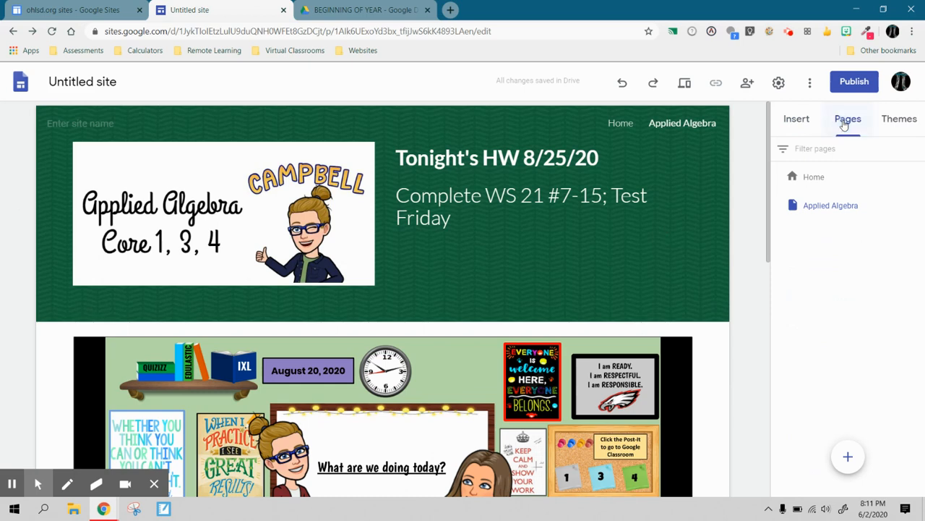
click(848, 457)
text(Hono)
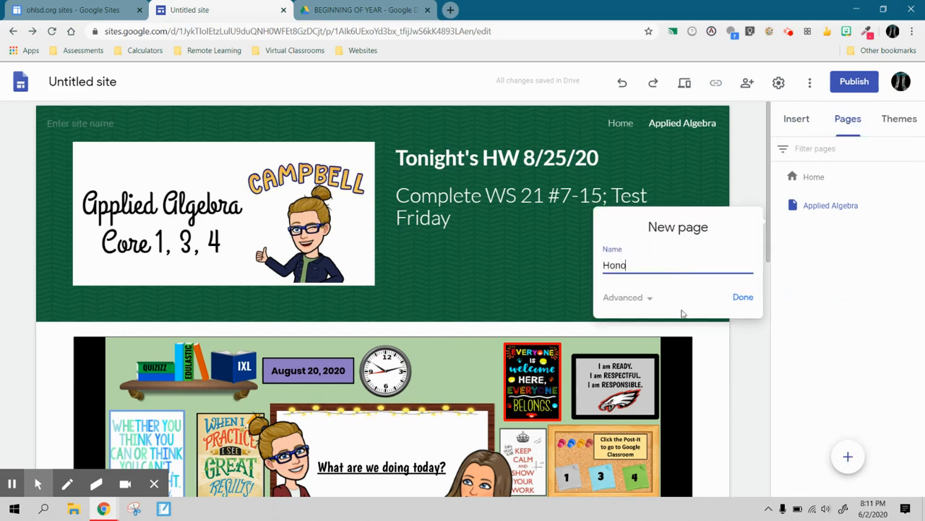
text(rs Algebra)
click(741, 297)
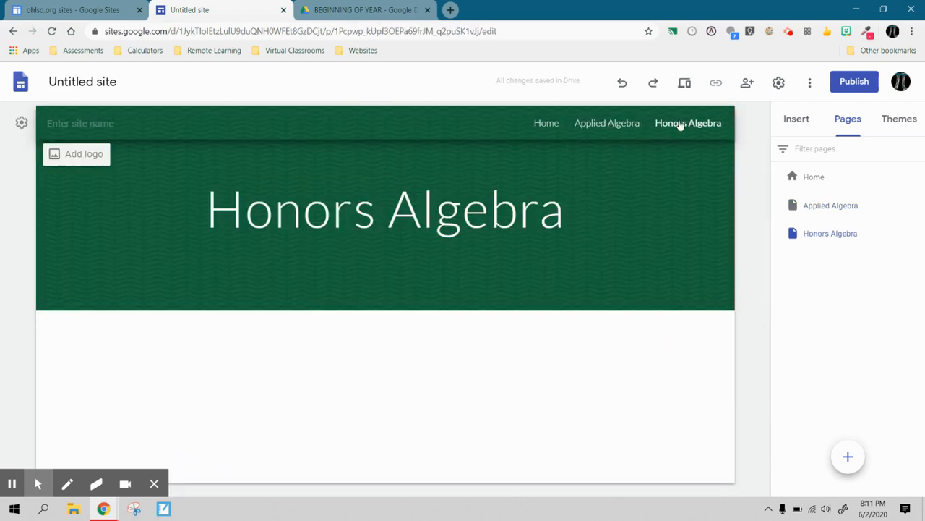
- Look over the Home and Applied Algebra page headers before returning to the Honors Algebra page
click(547, 126)
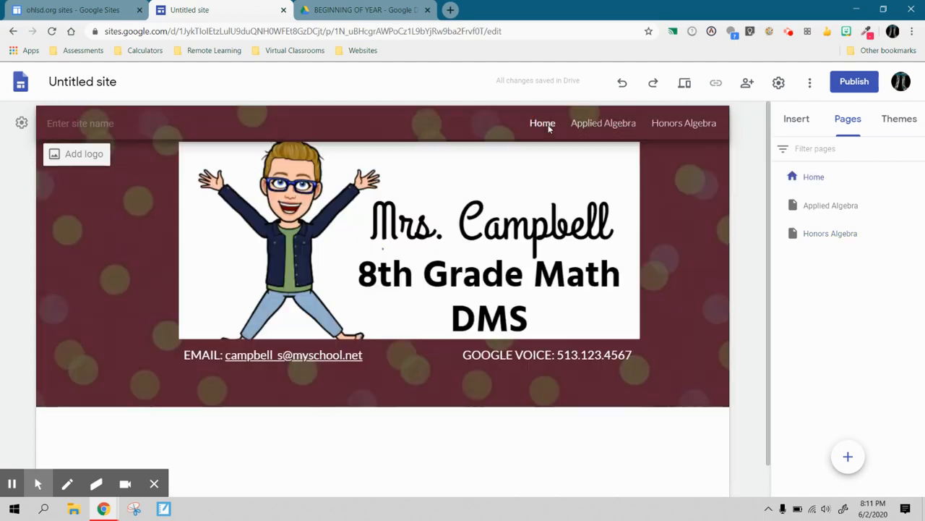
scroll(535, 265, down, 1)
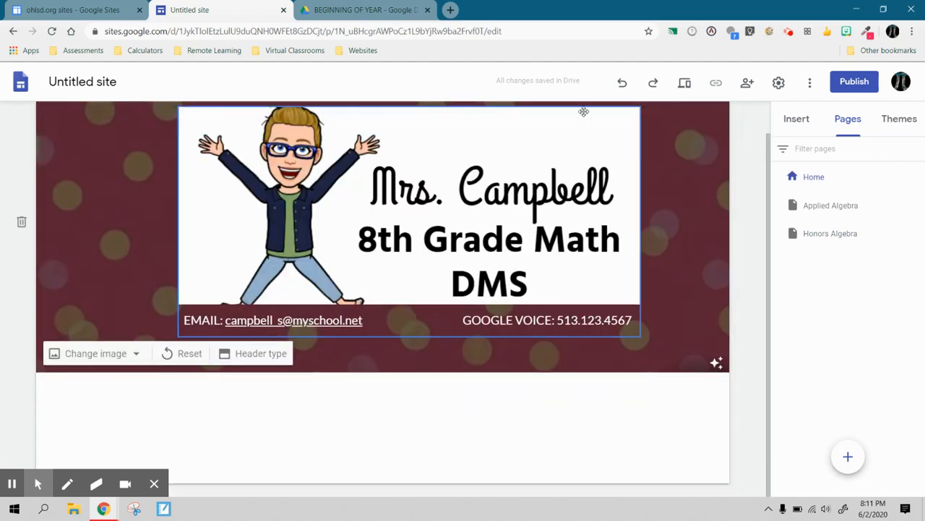
scroll(584, 114, up, 1)
click(598, 128)
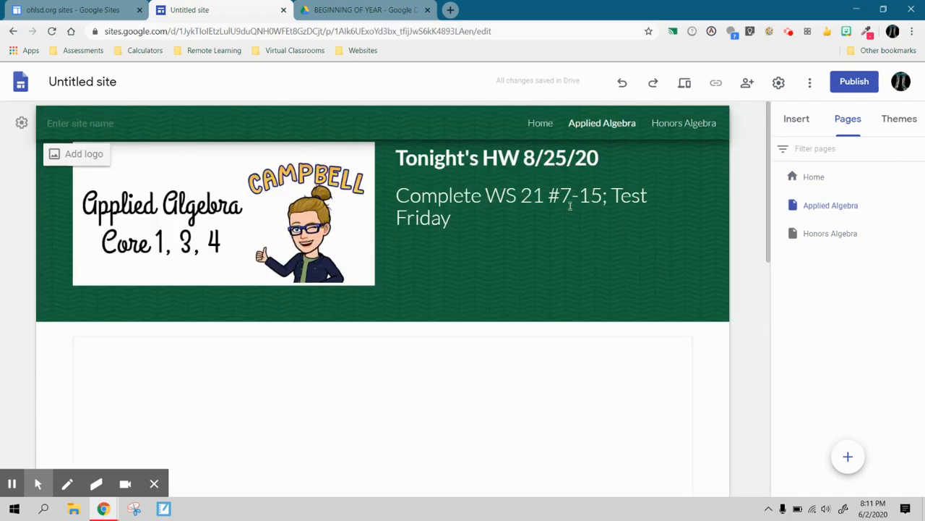
click(694, 124)
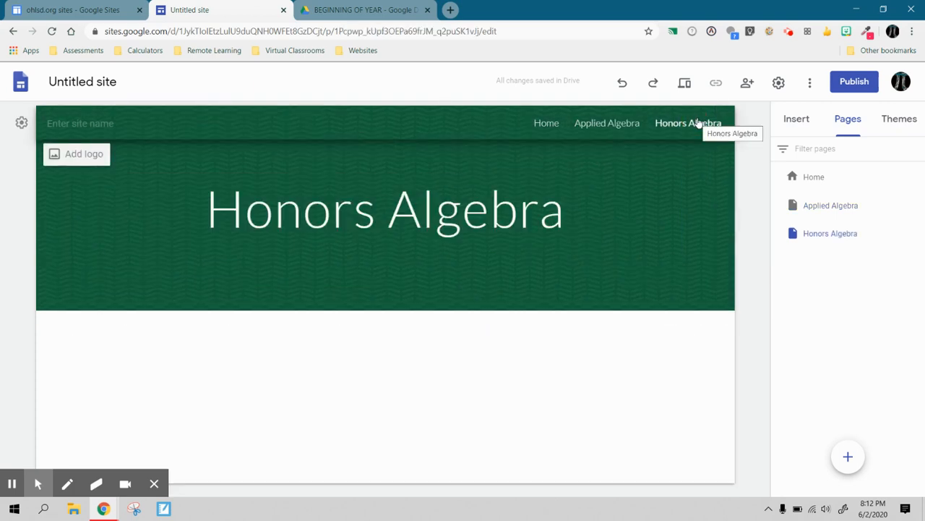
- Set the Honors Algebra header background to the purple geometric image from the gallery
click(86, 293)
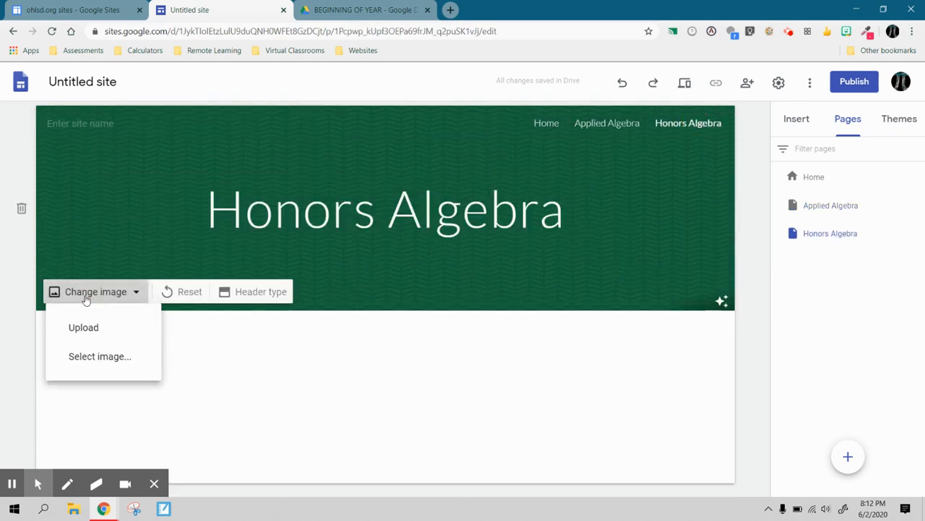
click(100, 357)
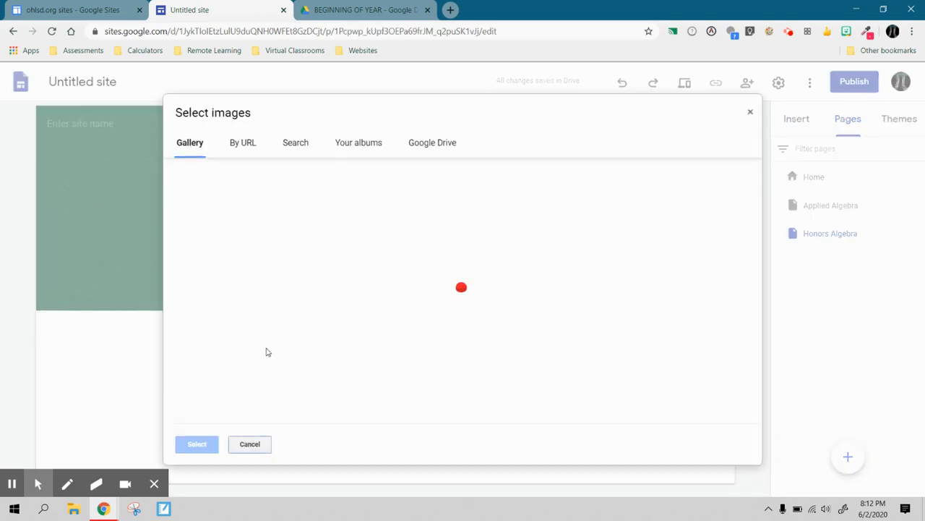
scroll(486, 320, down, 1)
scroll(485, 321, down, 10)
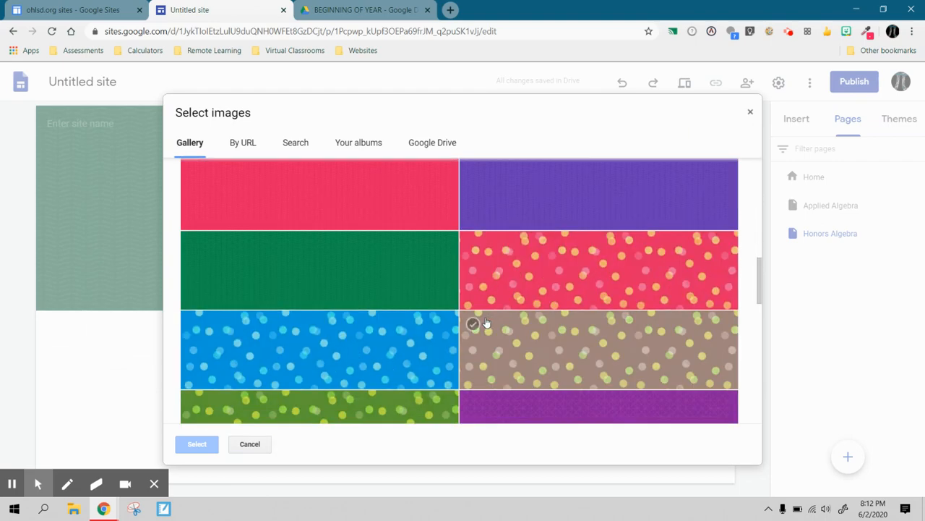
scroll(485, 320, down, 5)
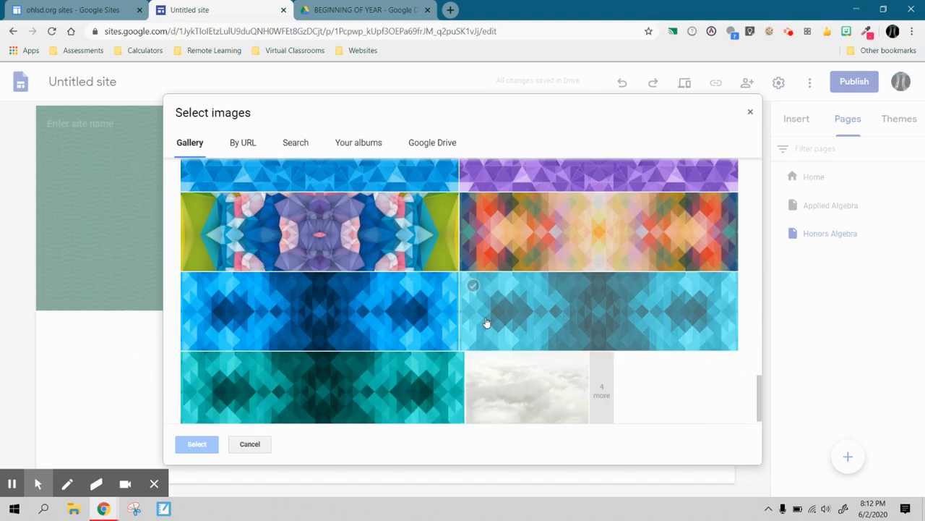
scroll(577, 332, up, 2)
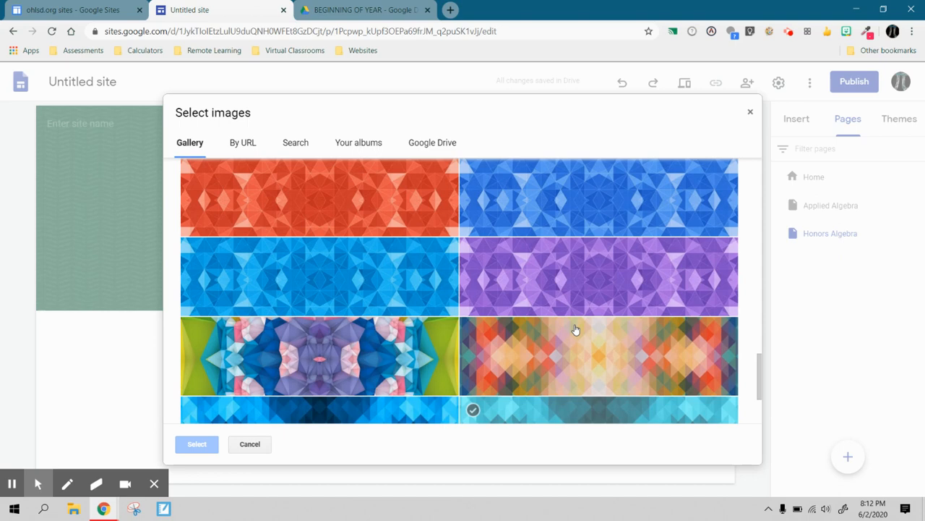
click(586, 268)
click(180, 447)
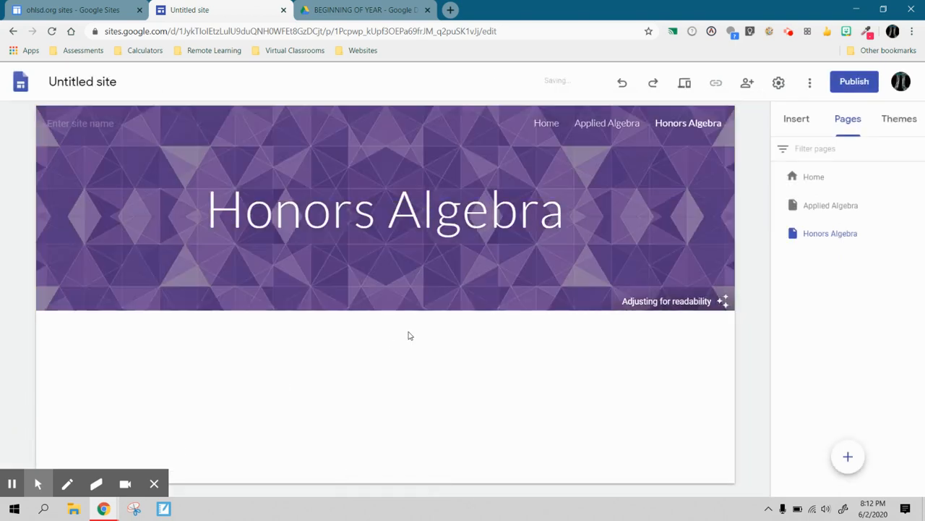
- Delete the header's title text and insert the honors header image from recent Drive files into the header
click(447, 184)
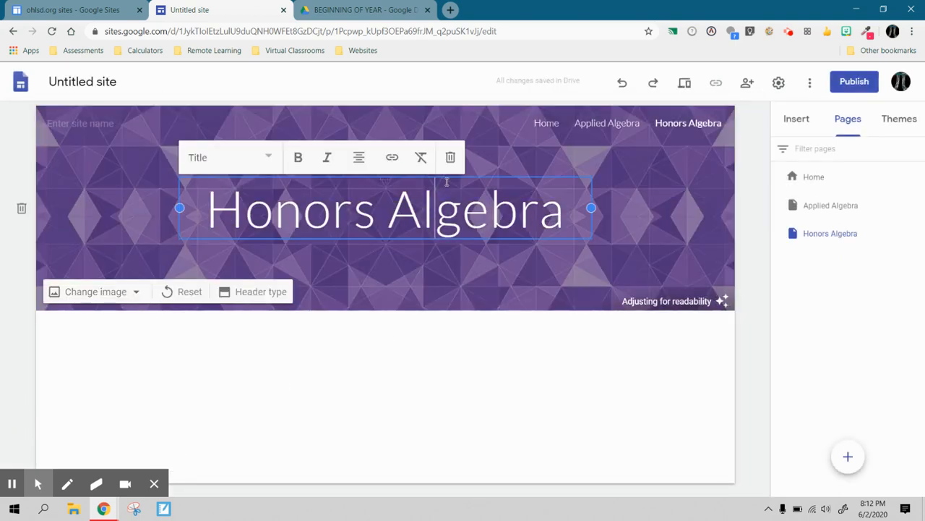
click(446, 159)
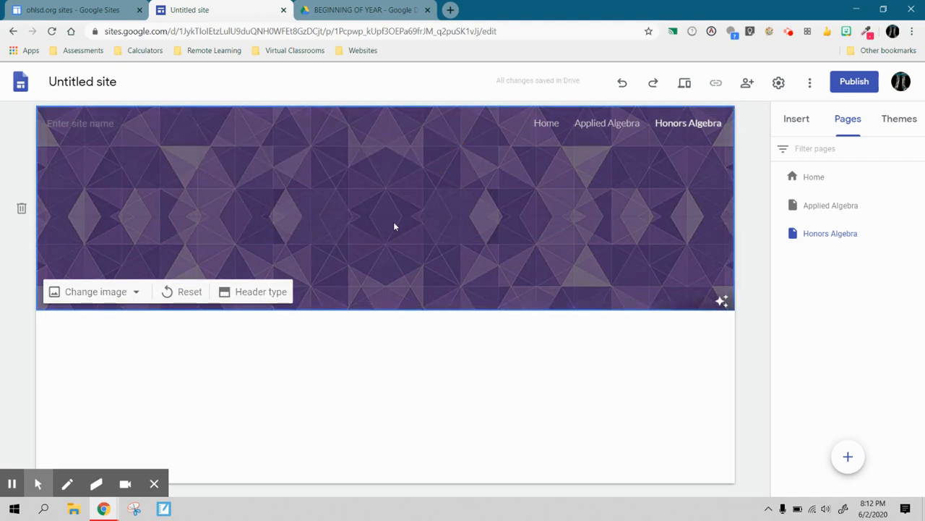
double_click(402, 196)
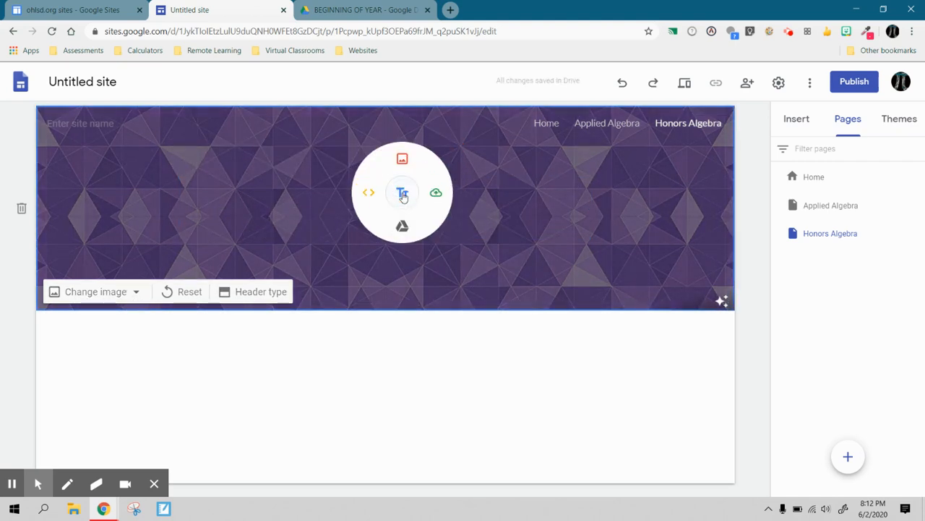
click(403, 159)
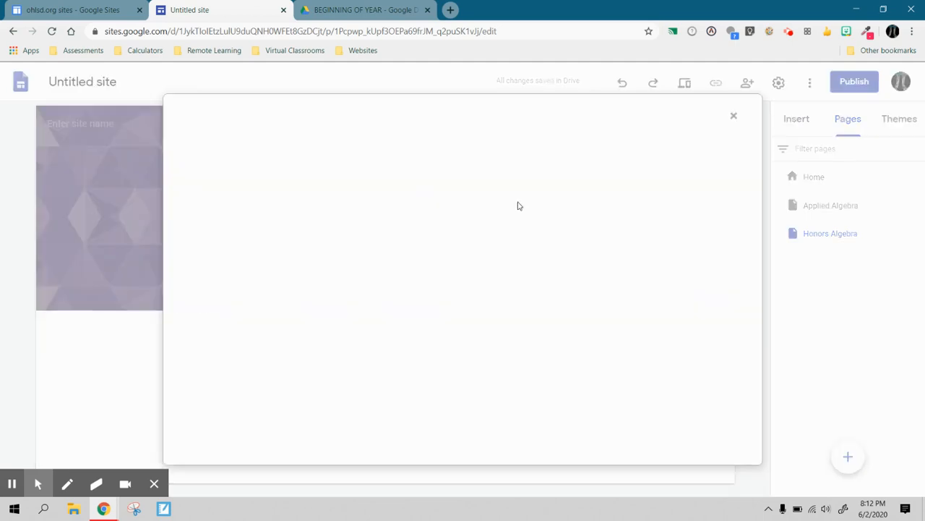
click(446, 159)
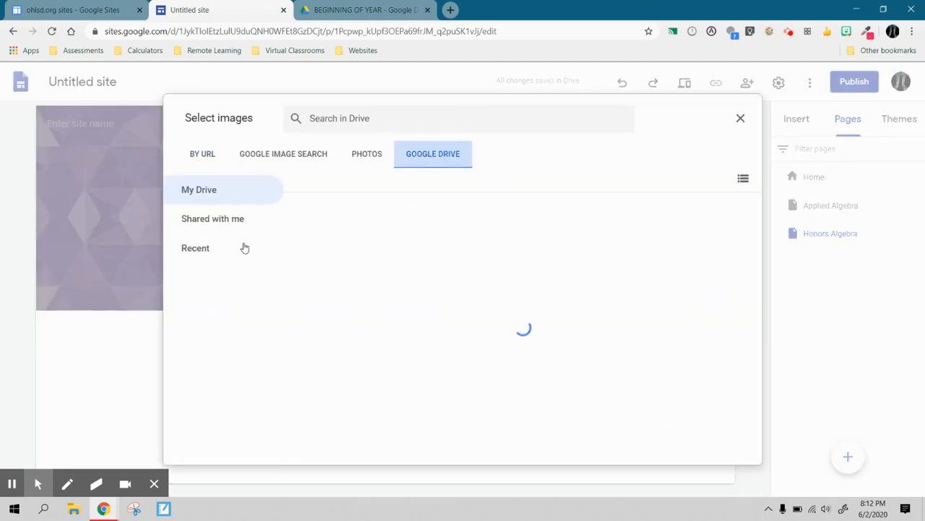
click(206, 250)
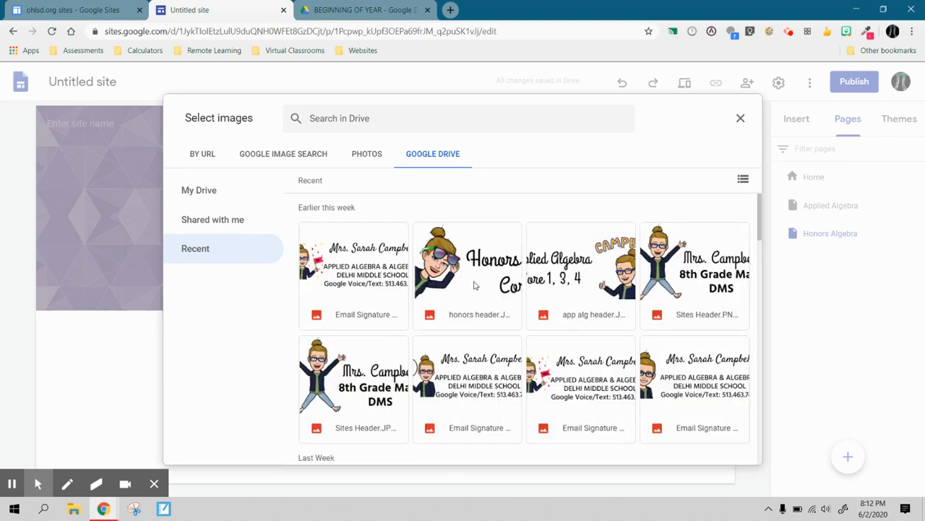
click(475, 285)
click(725, 450)
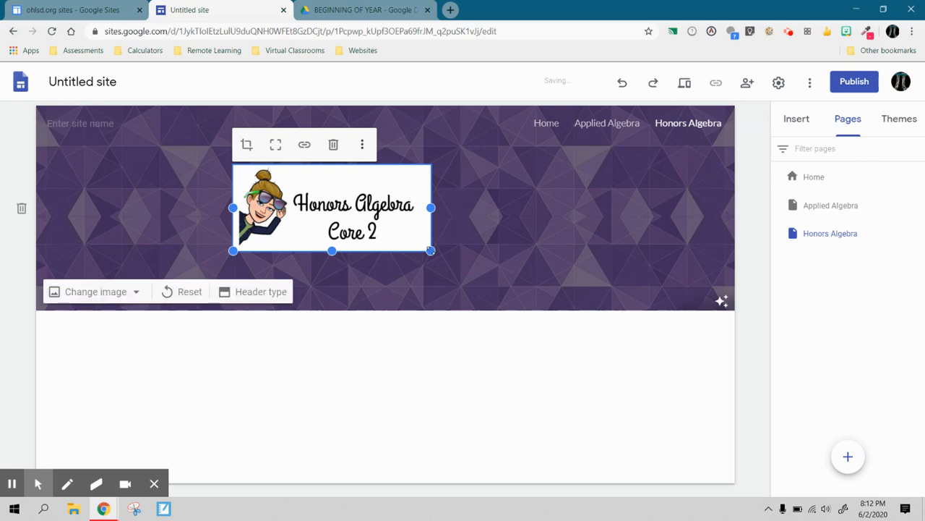
- Enlarge the honors header image and add a text box to its right in the header
drag(430, 250, 491, 293)
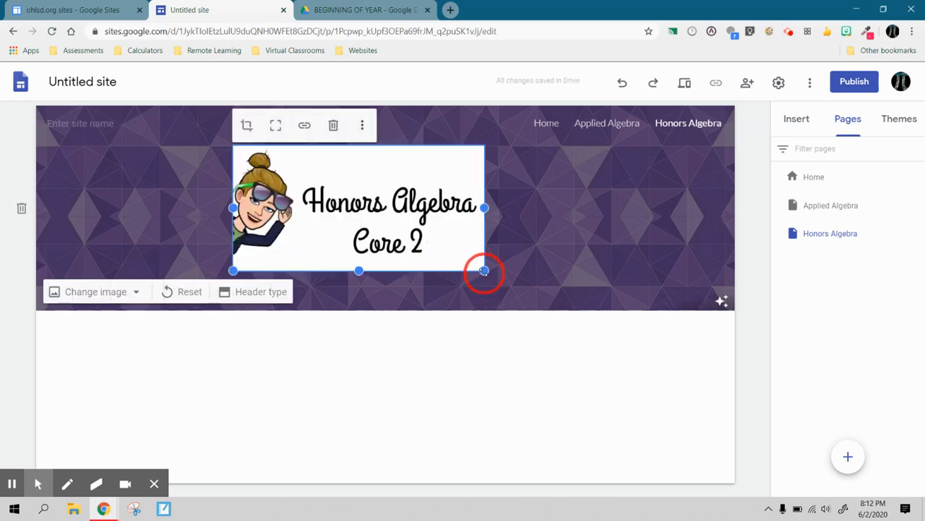
drag(484, 271, 538, 301)
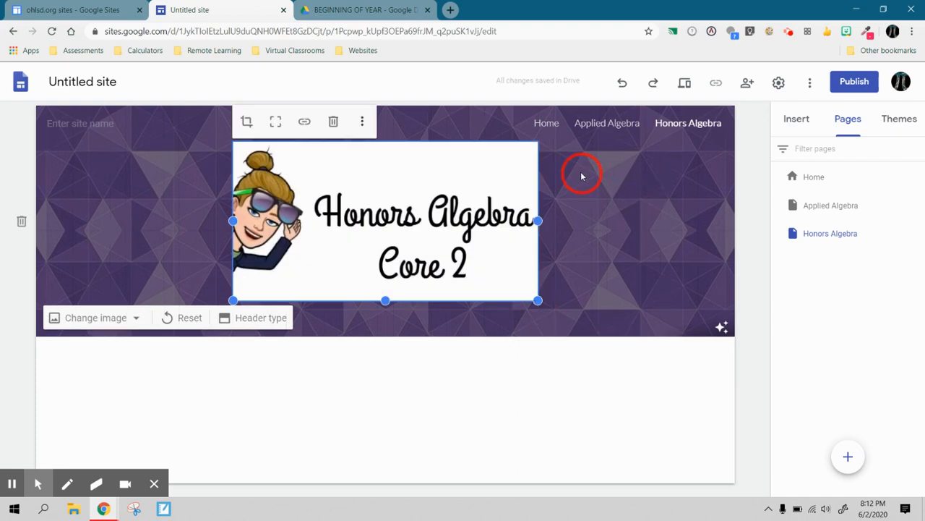
double_click(630, 226)
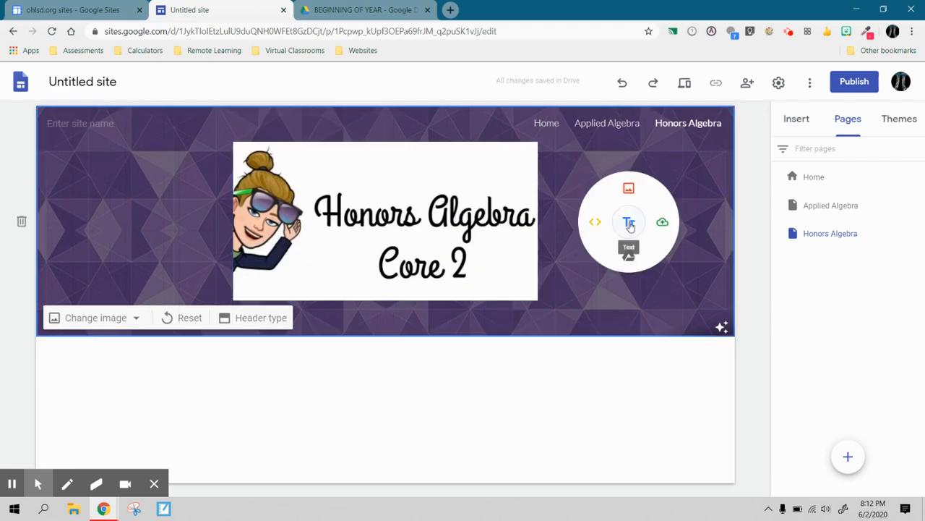
click(630, 226)
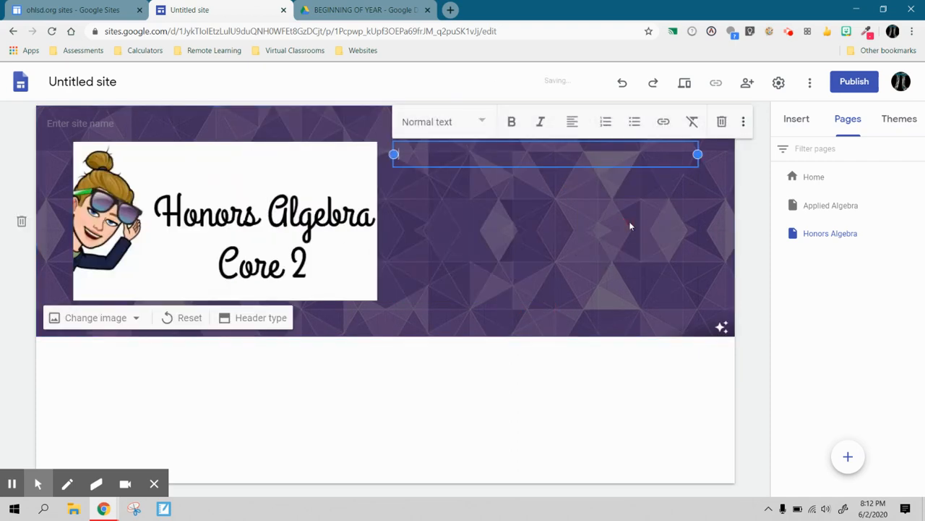
- Set the header text box to Heading style and enter "Tonight's HW 8/25/20:" followed by a new line
click(479, 123)
click(438, 194)
text(Ton)
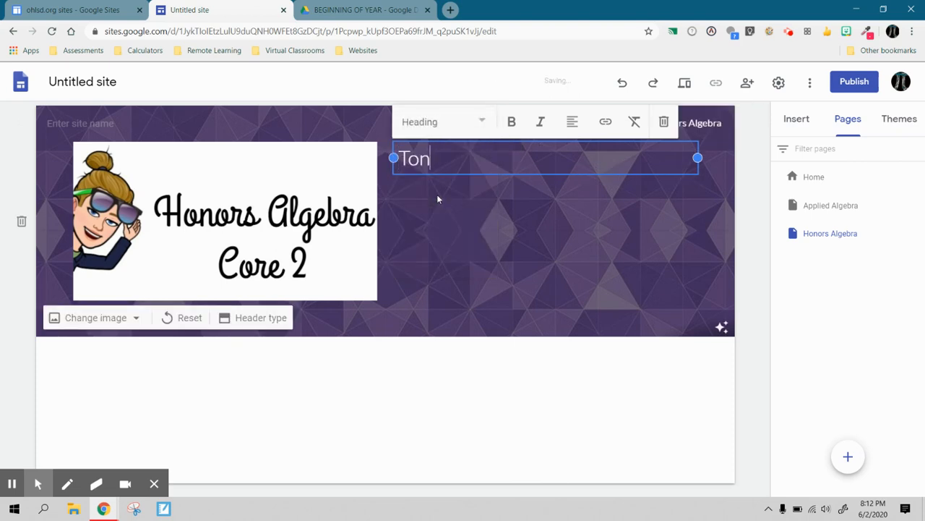
text(ight's HW 8/25)
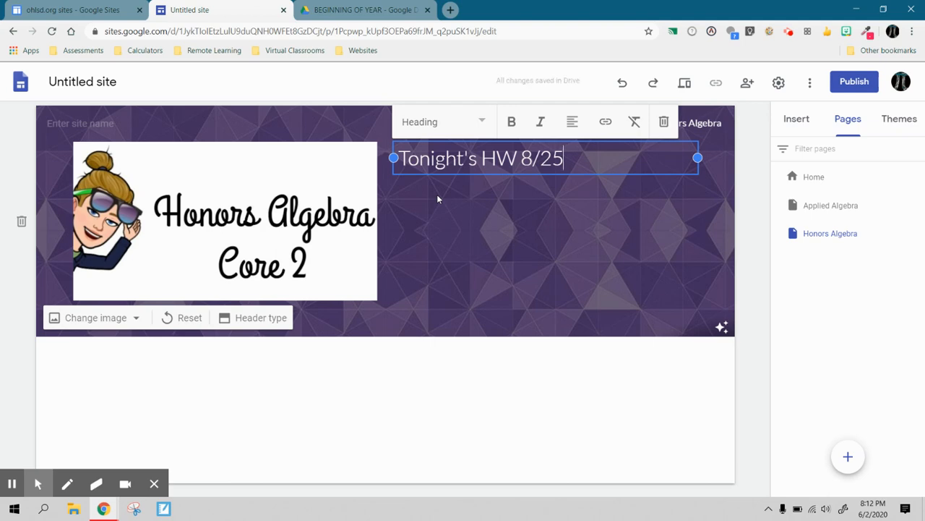
text(/20:)
key(Return)
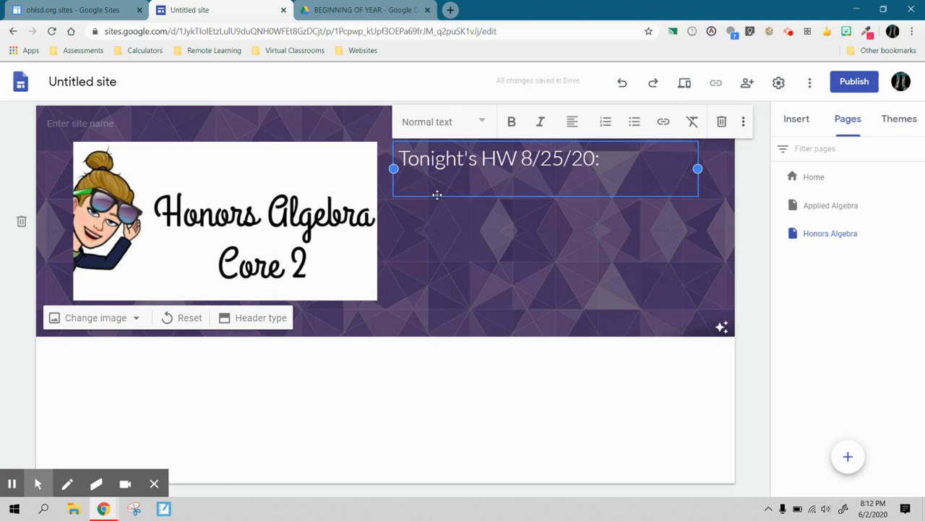
- Add the line "Finish Domain and Range Digital Activity" and format it as a Heading
text(Finish Doma)
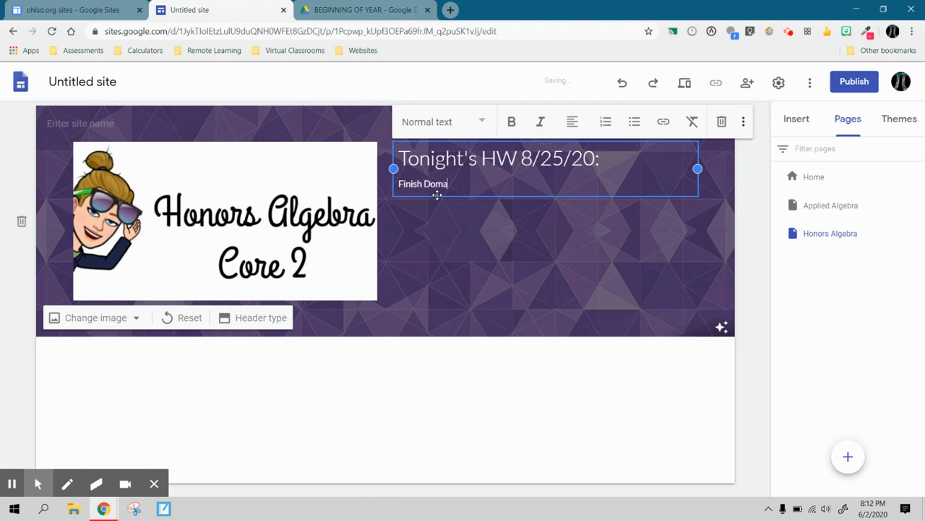
text(in and Range )
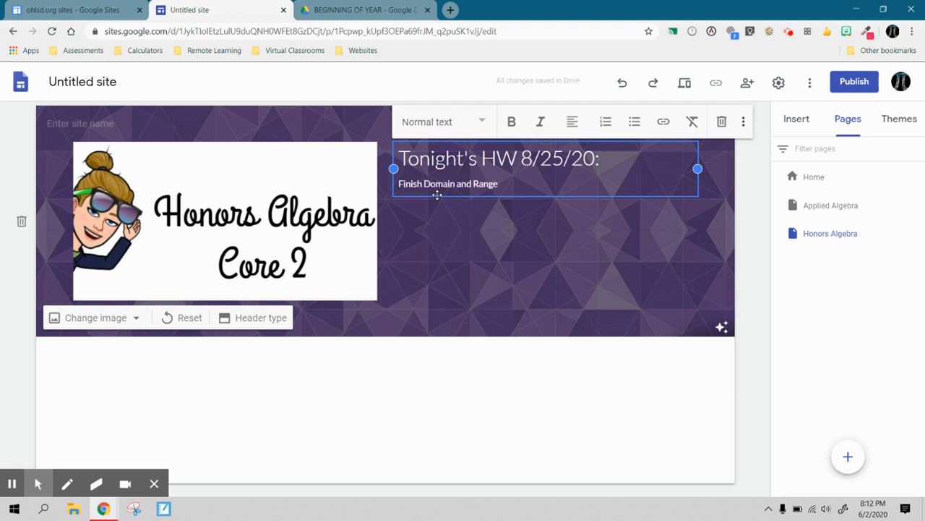
text(Digital Activity)
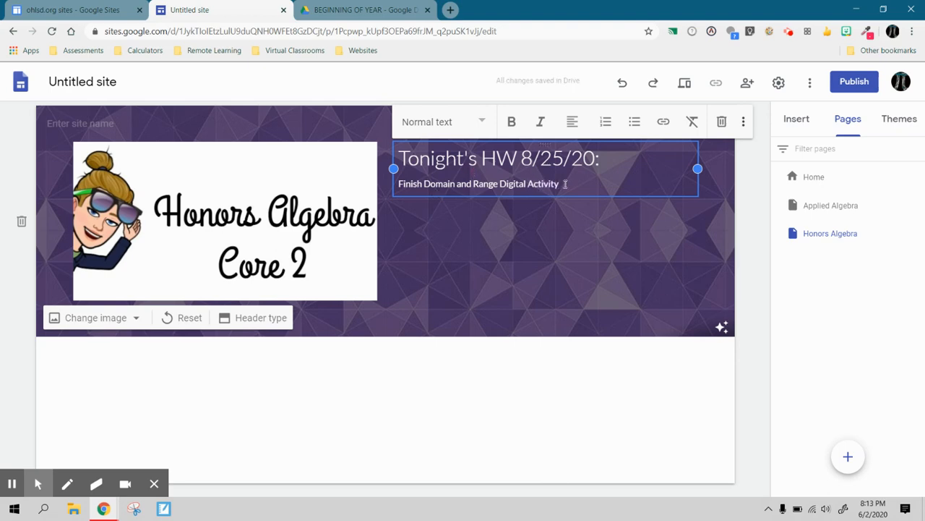
drag(565, 184, 402, 183)
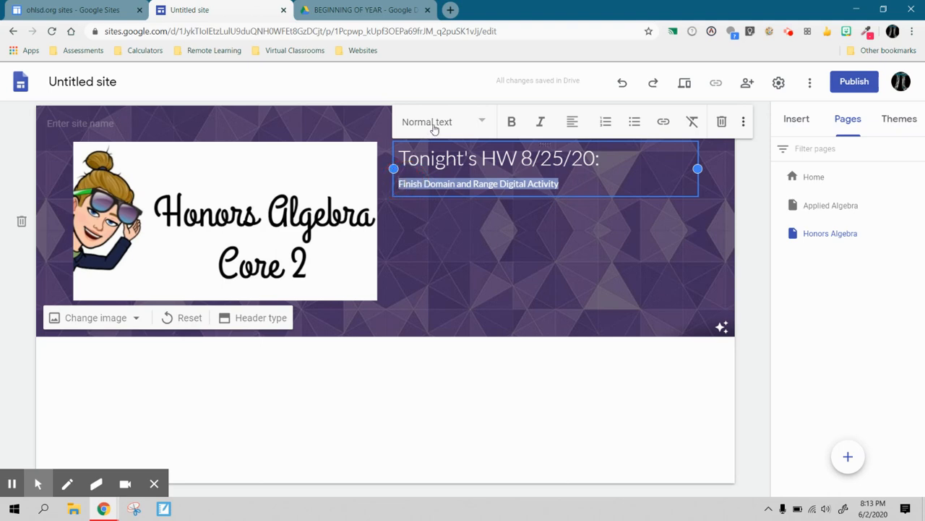
click(433, 128)
click(438, 193)
- Make the "Tonight's HW 8/25/20:" line bold and deselect the text box
click(581, 152)
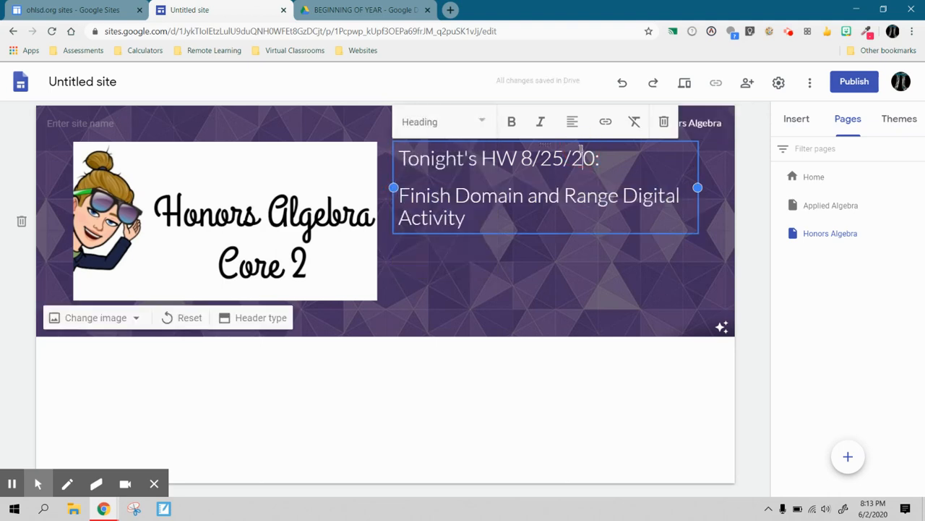
drag(600, 155, 396, 159)
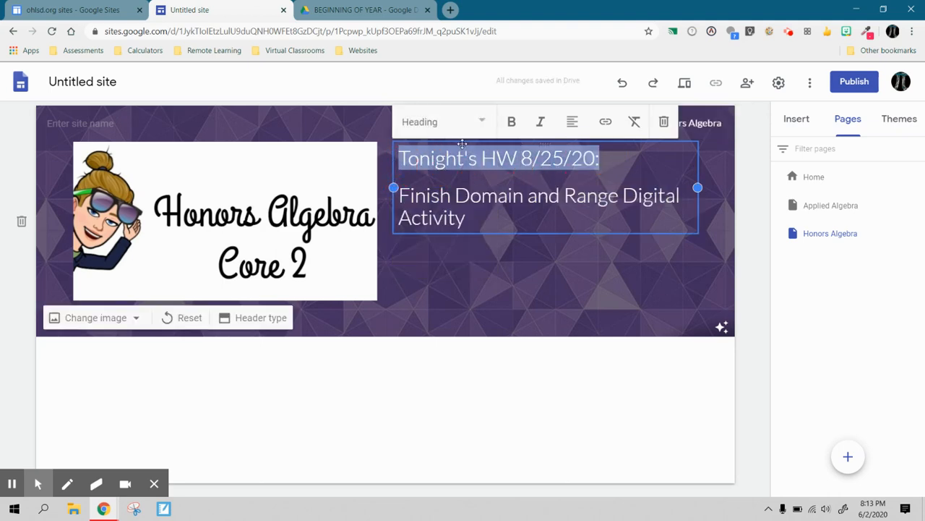
click(512, 120)
click(532, 337)
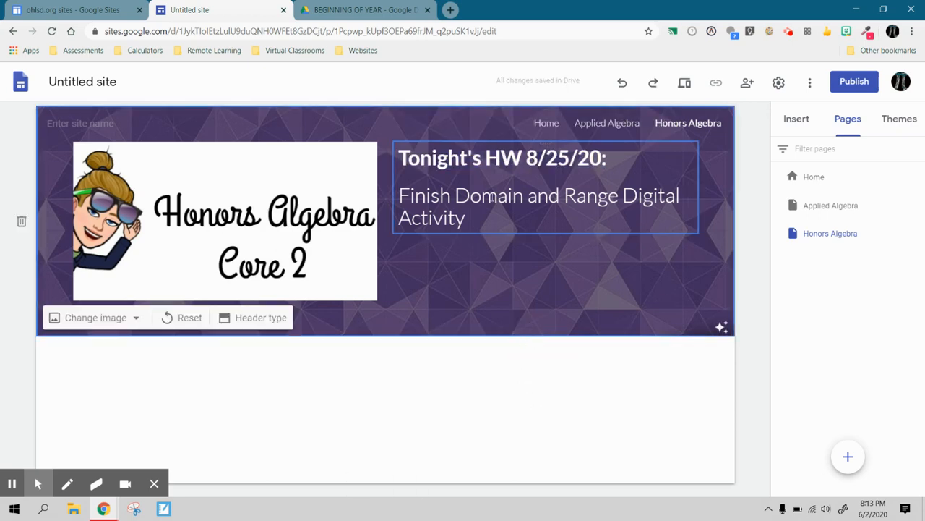